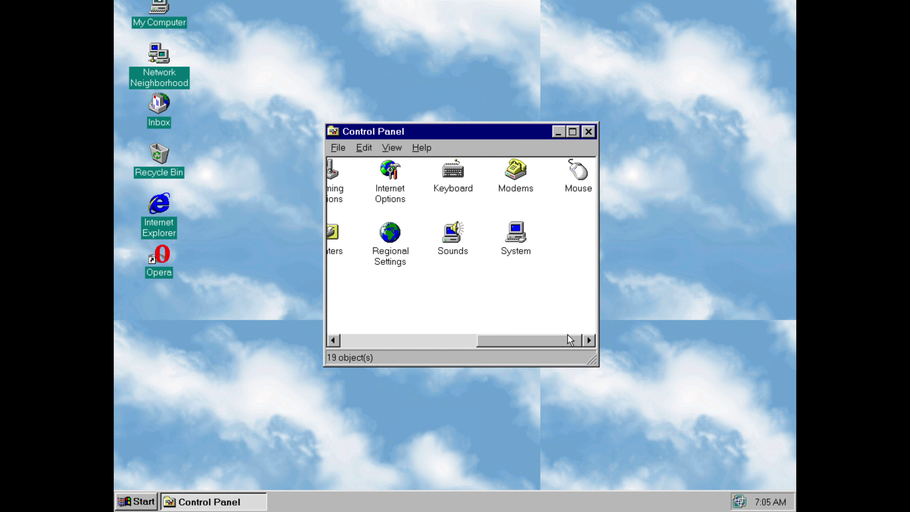
Dismiss the Control Panel window so only the Windows 95 cloud desktop remains
drag(571, 340, 461, 381)
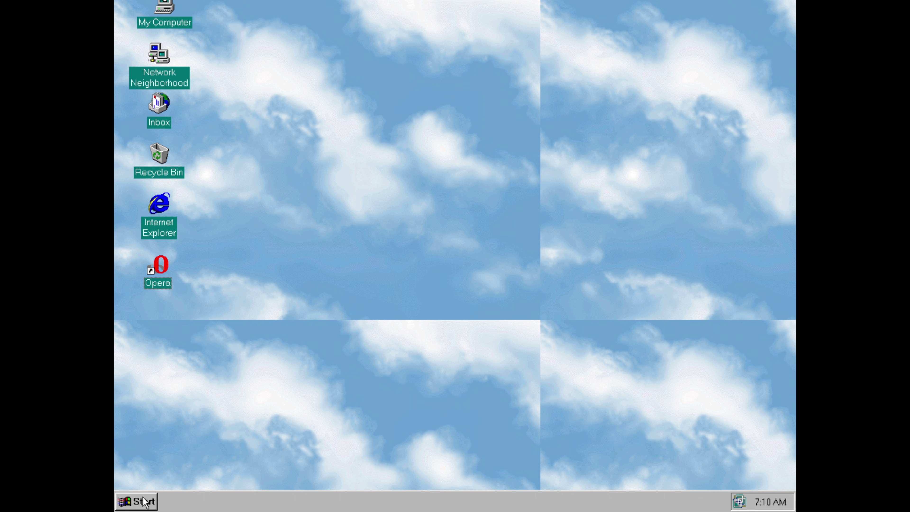
Clear the recent Documents list from Taskbar Properties' Start Menu Programs tab
click(145, 502)
mouse_move(201, 365)
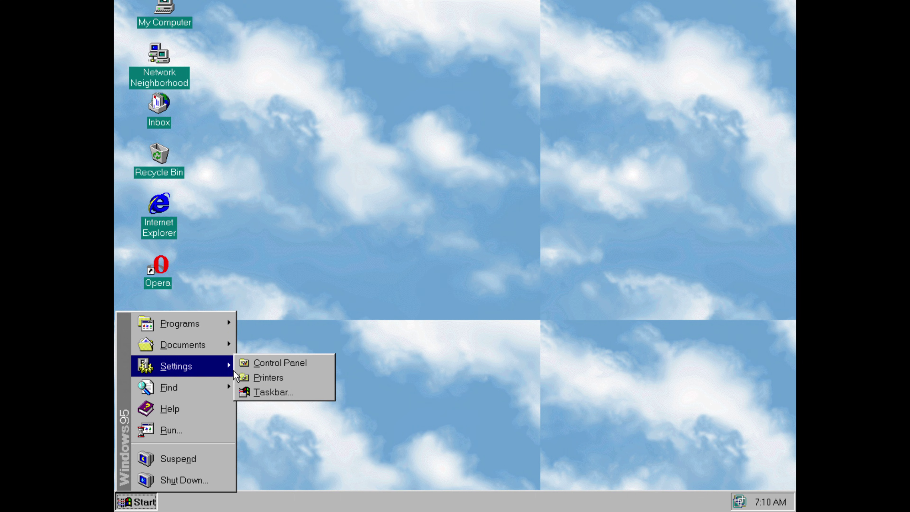
click(288, 392)
drag(239, 173, 383, 136)
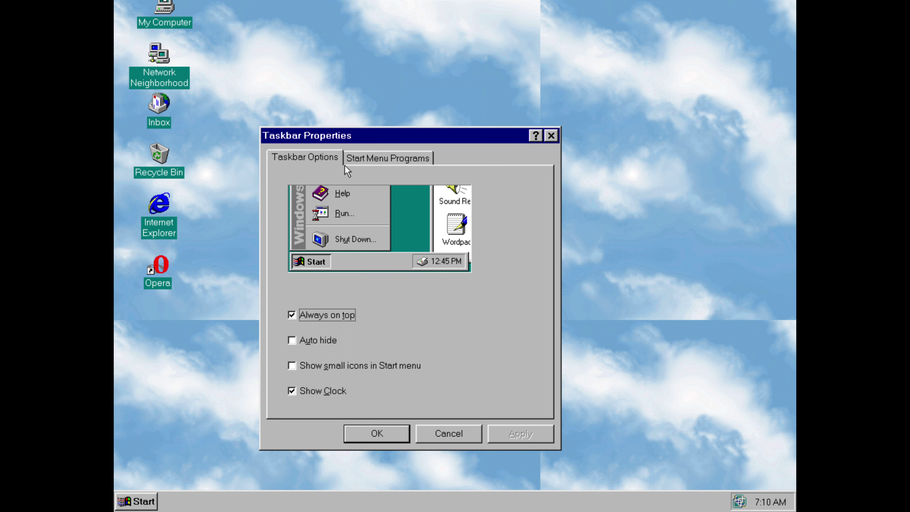
click(401, 158)
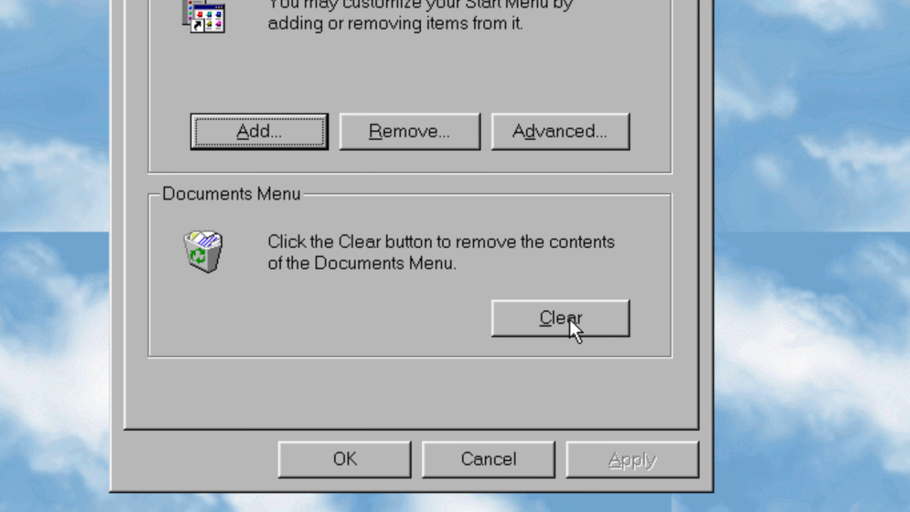
click(483, 366)
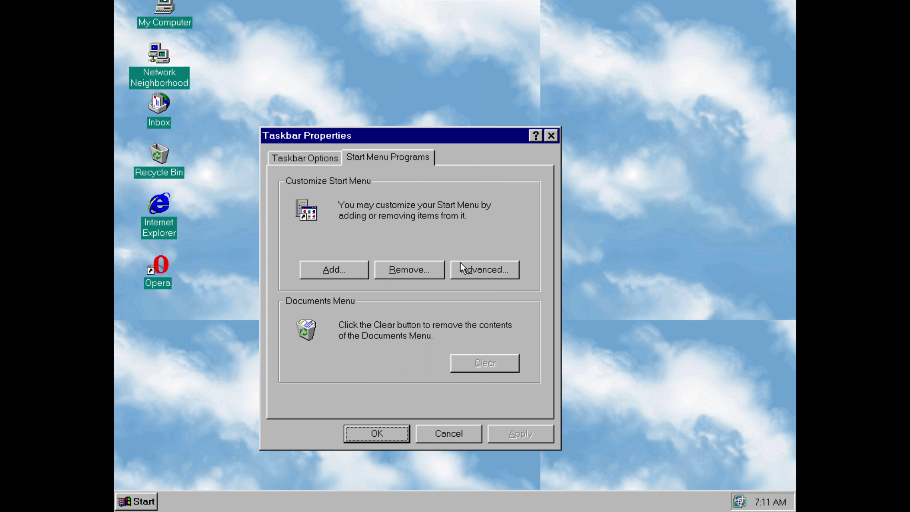
Remove the Internet Explorer shortcut from the Start menu's Programs folder
click(462, 269)
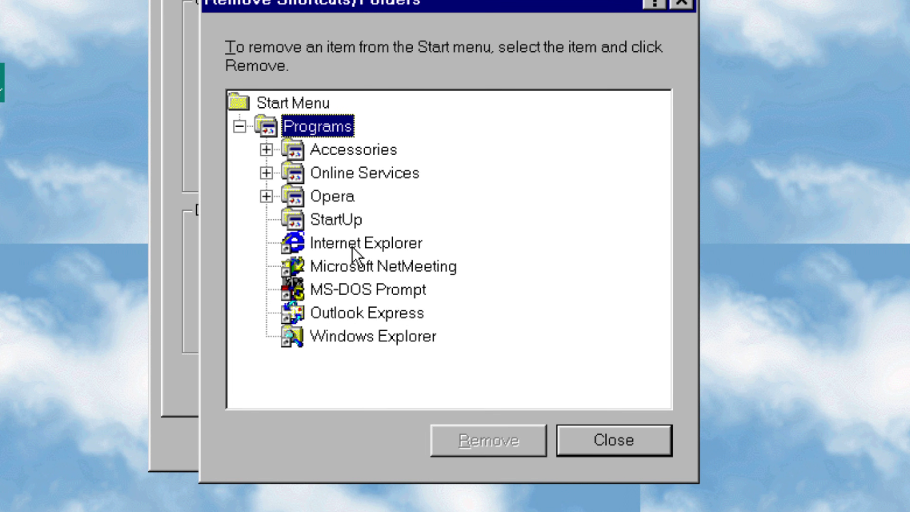
click(346, 248)
click(473, 448)
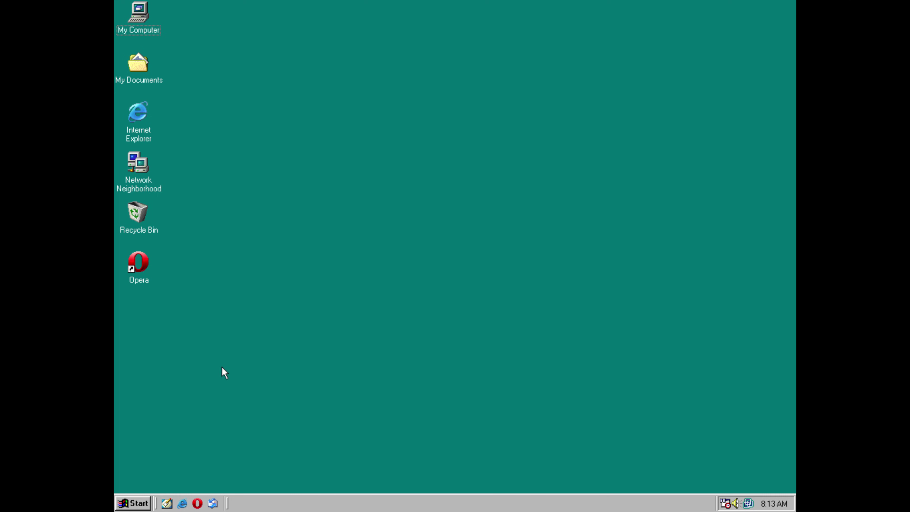
Show each Windows 98 Start submenu: Programs, Favorites, Documents, Find and Settings
click(133, 502)
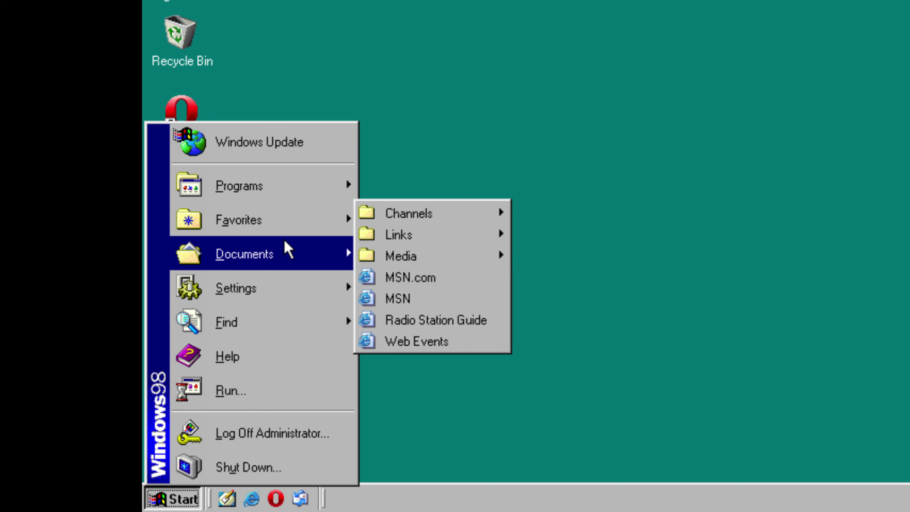
mouse_move(285, 242)
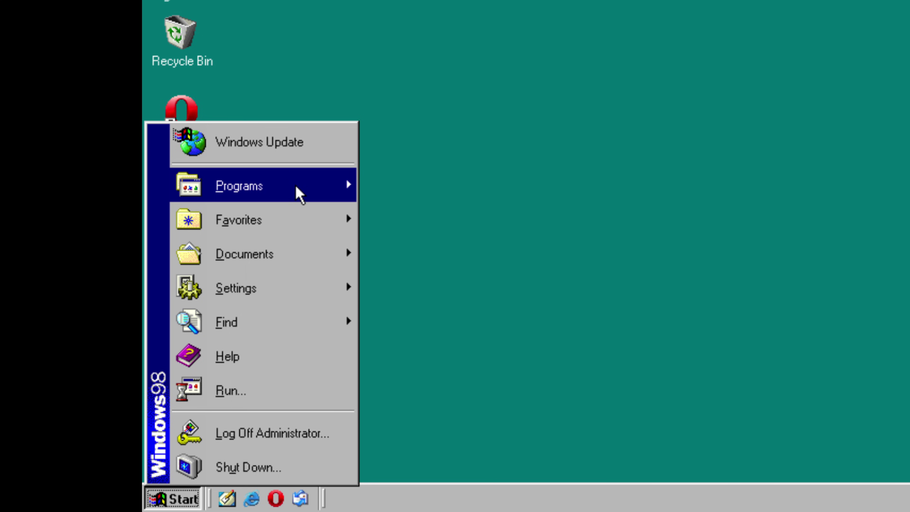
mouse_move(304, 217)
mouse_move(396, 214)
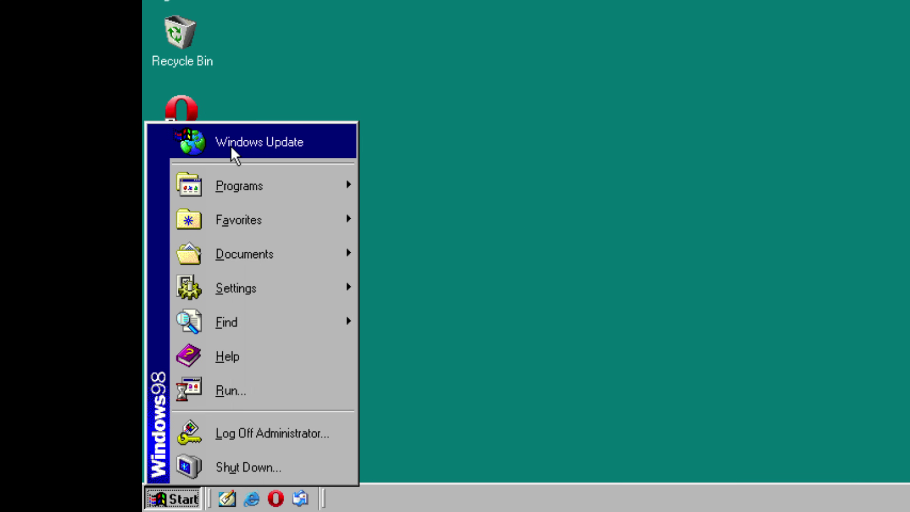
mouse_move(259, 228)
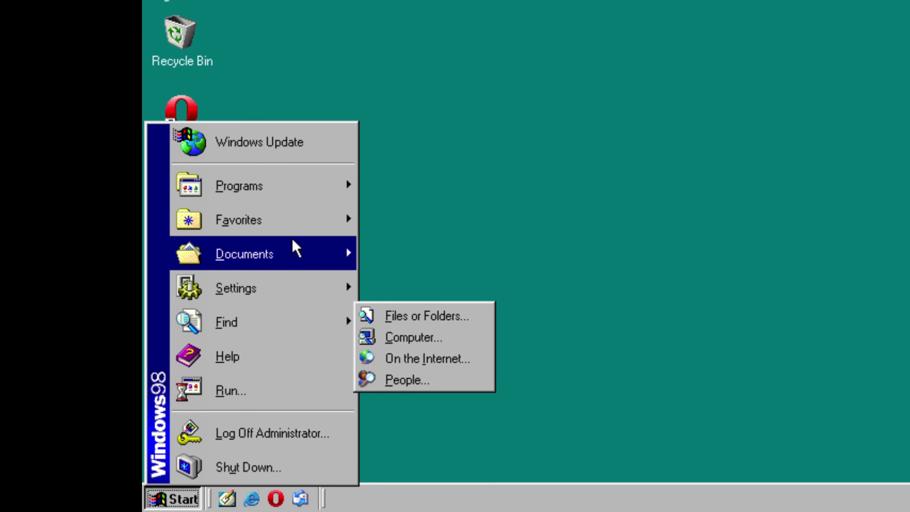
mouse_move(260, 286)
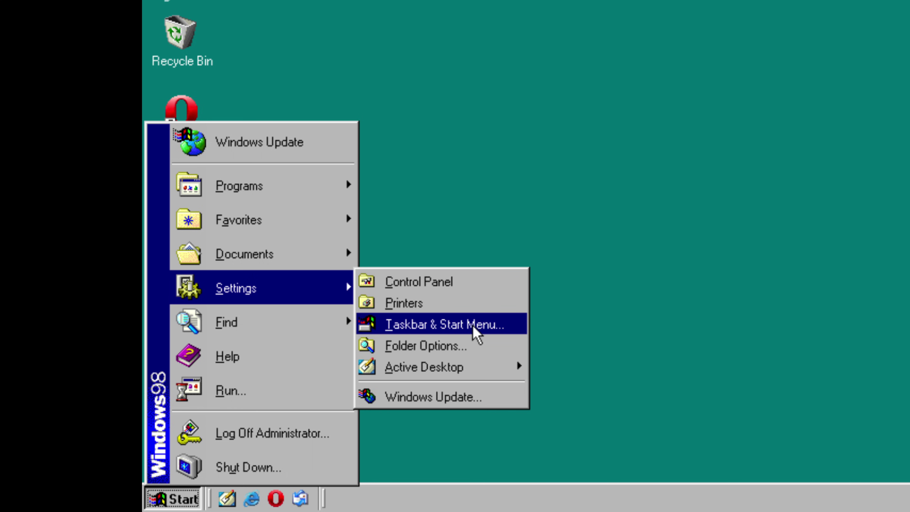
Clear the recent Documents list on the Start Menu Programs tab and confirm it is empty
click(473, 327)
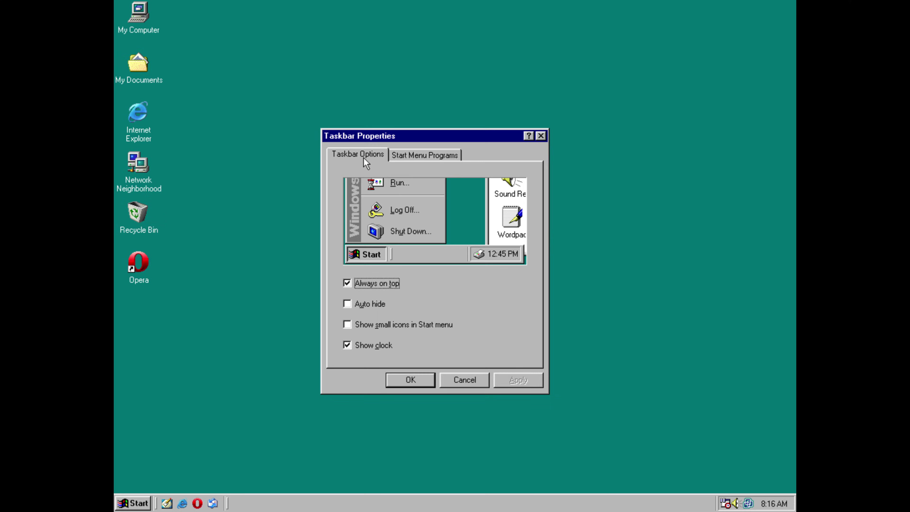
click(421, 158)
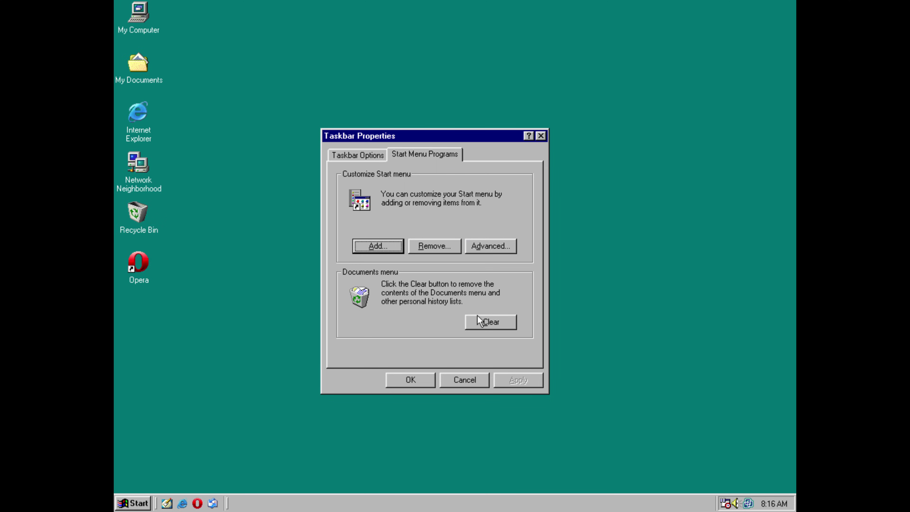
click(133, 503)
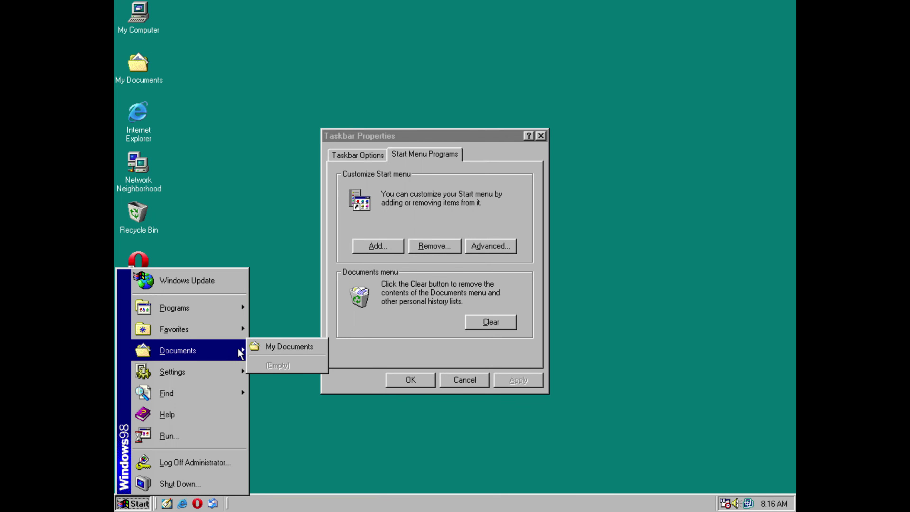
click(490, 321)
Try adding and removing Start menu shortcuts, then return to Taskbar Options
click(378, 246)
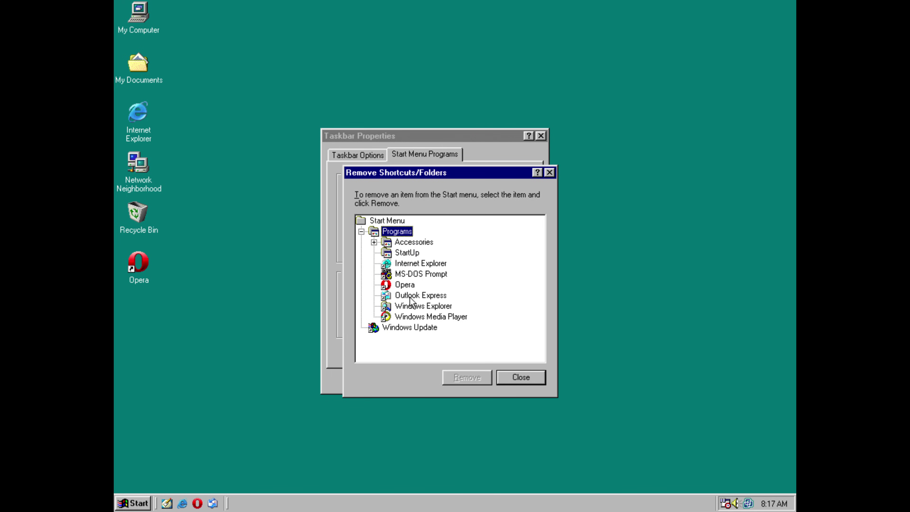
click(404, 285)
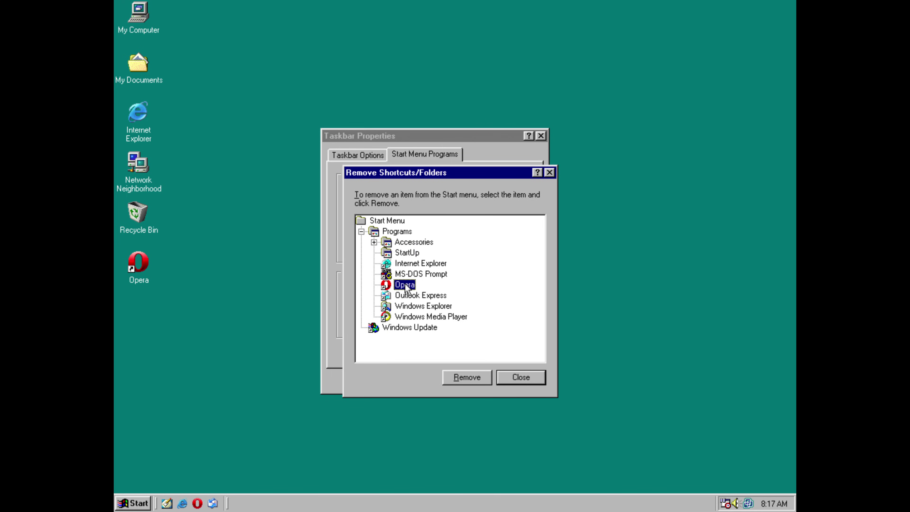
key(Escape)
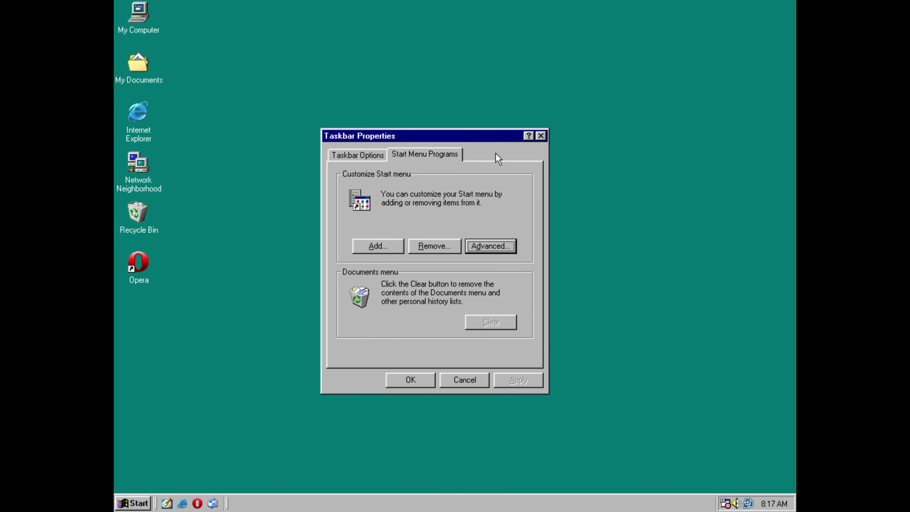
click(377, 155)
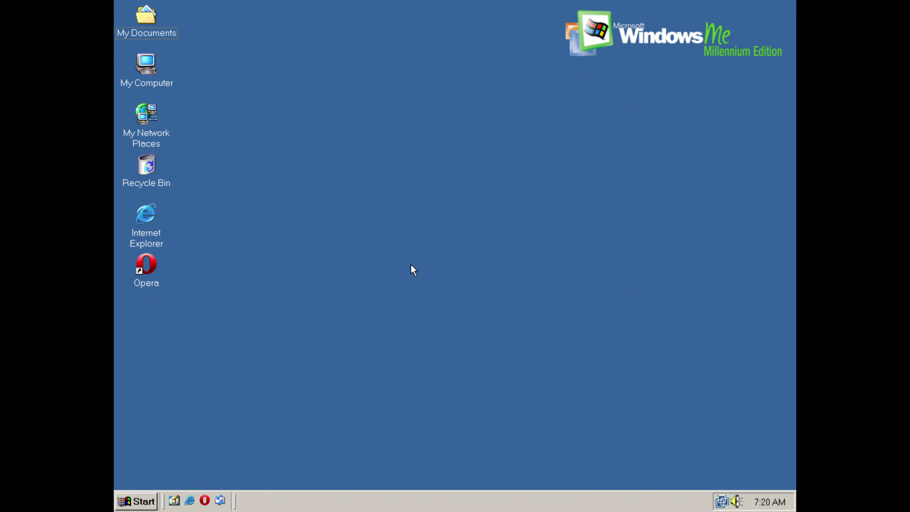
Open the Windows Me Start menu with Settings showing Taskbar and Start Menu
click(142, 499)
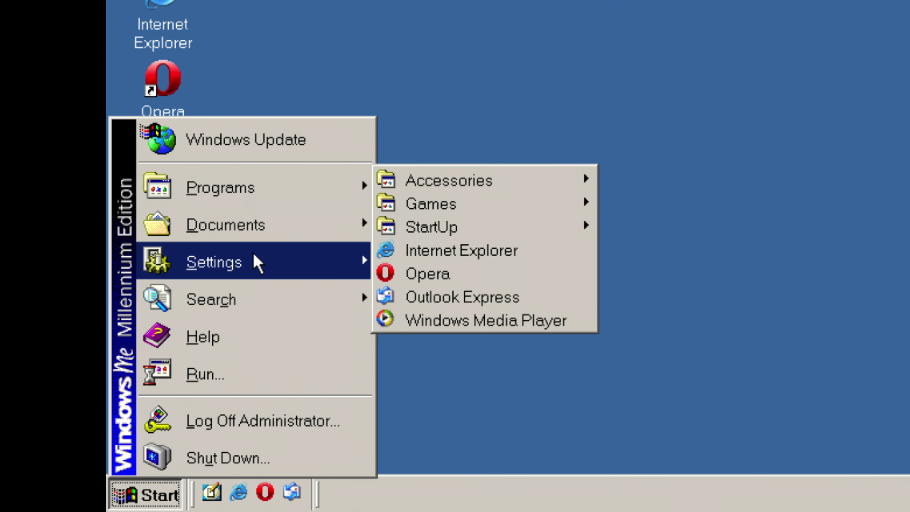
mouse_move(258, 262)
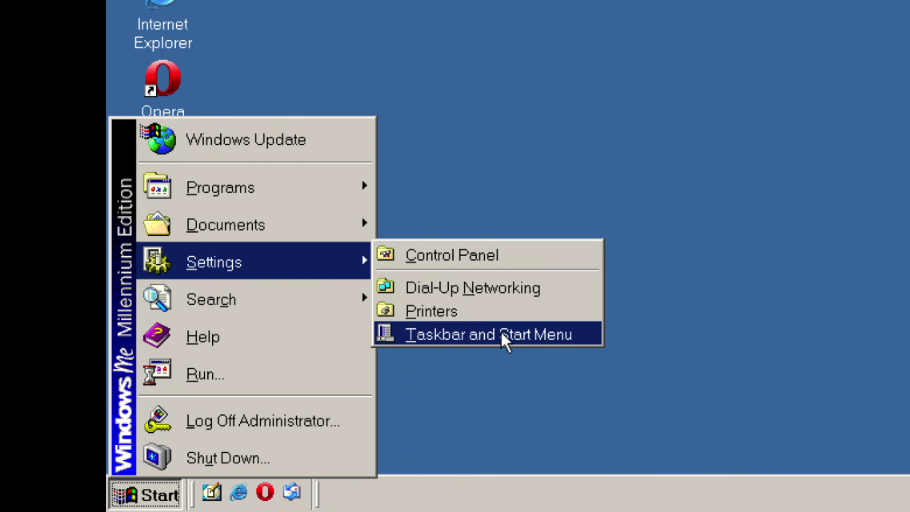
Turn on small Start menu icons, apply, and preview the smaller menu
click(559, 337)
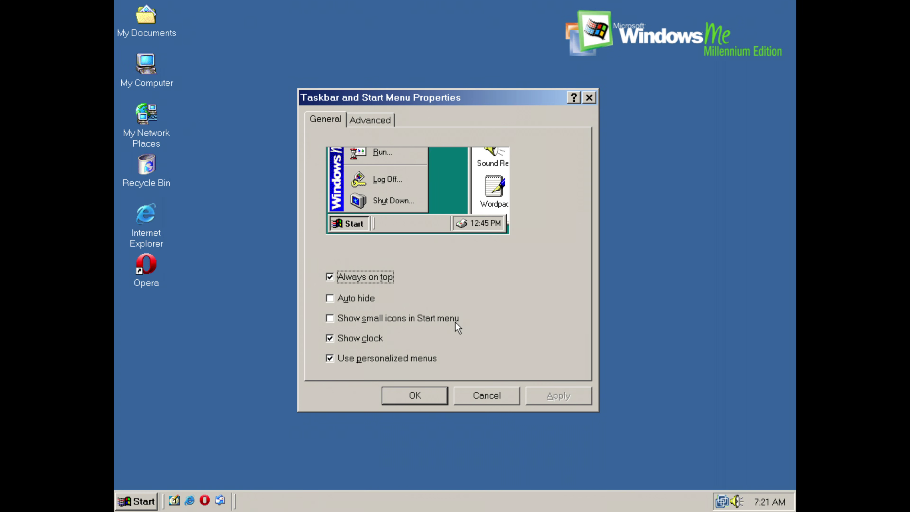
click(397, 319)
key(super)
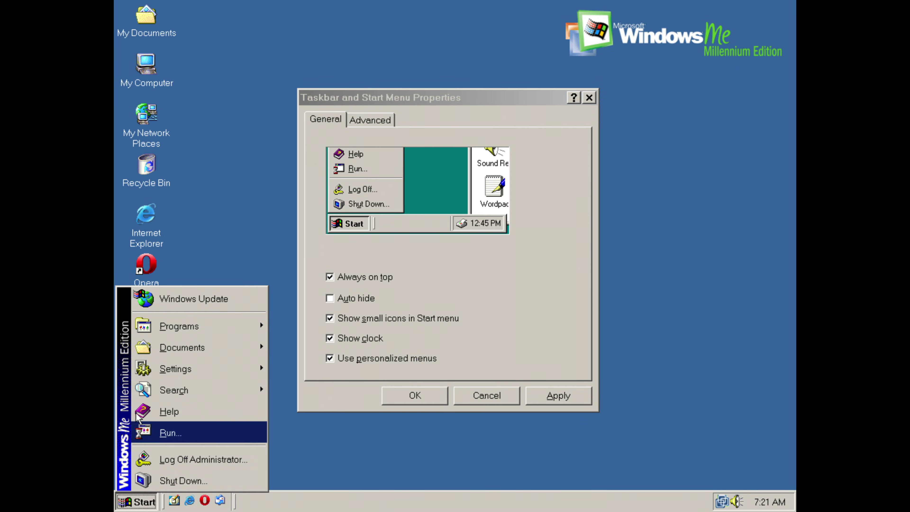
click(553, 397)
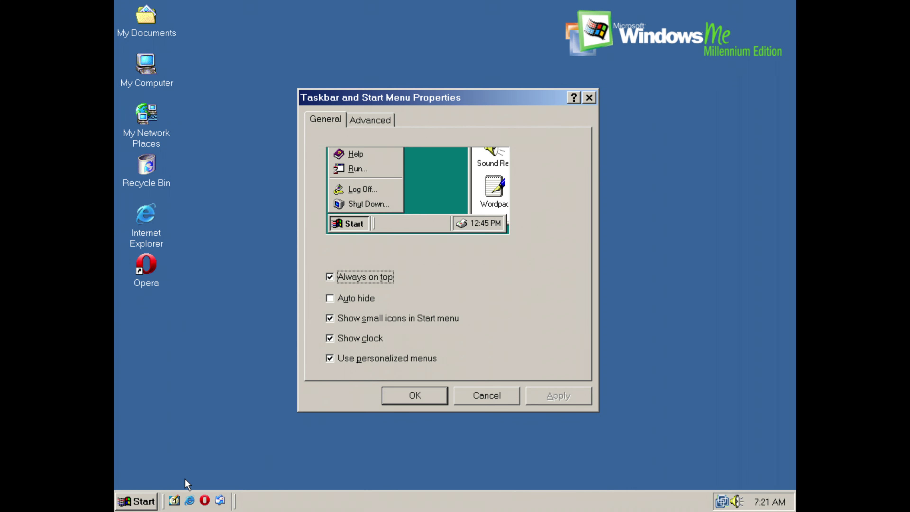
click(129, 503)
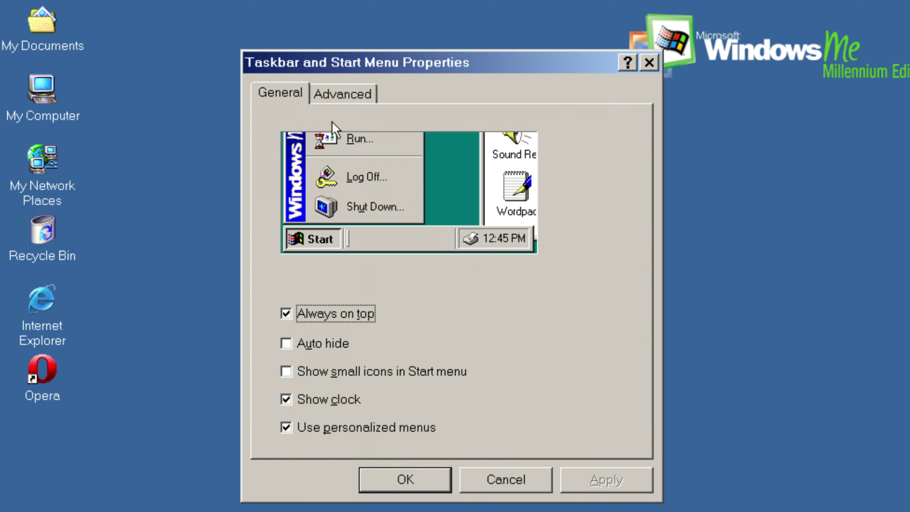
On the Advanced tab, clear records of recently used documents and programs
click(364, 97)
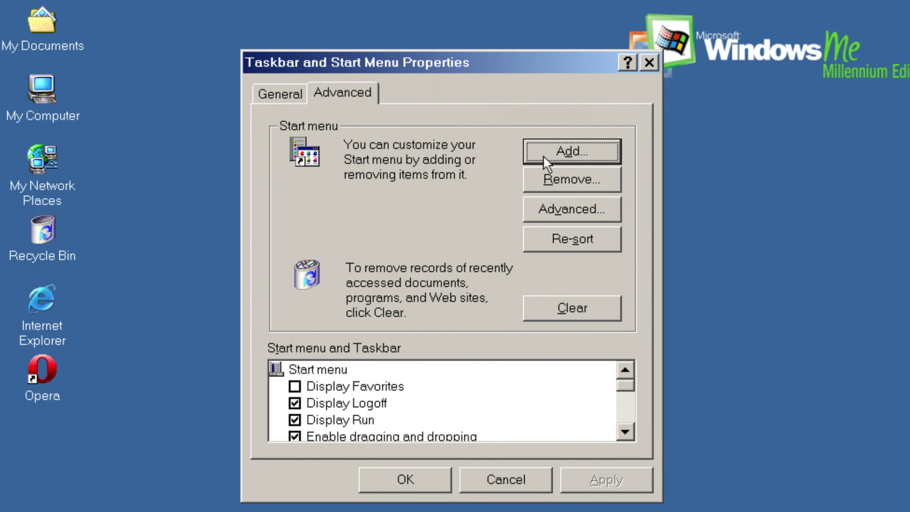
click(189, 494)
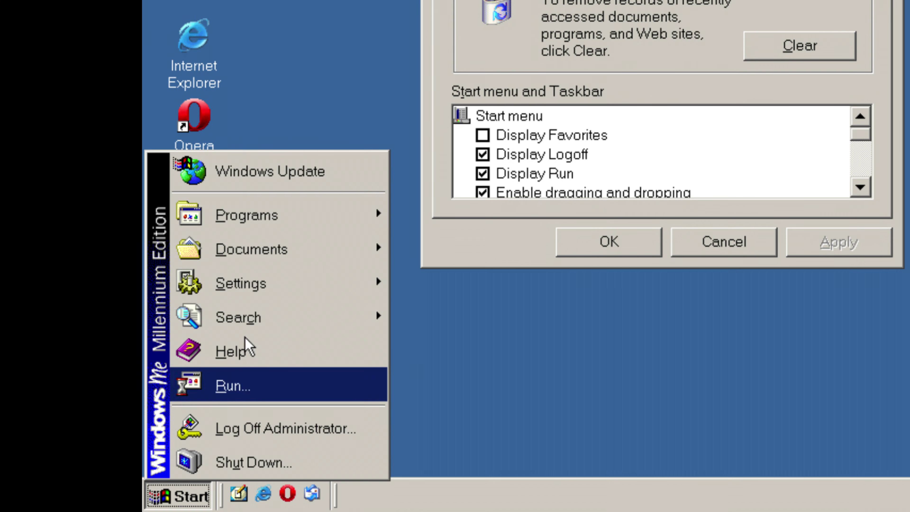
mouse_move(315, 261)
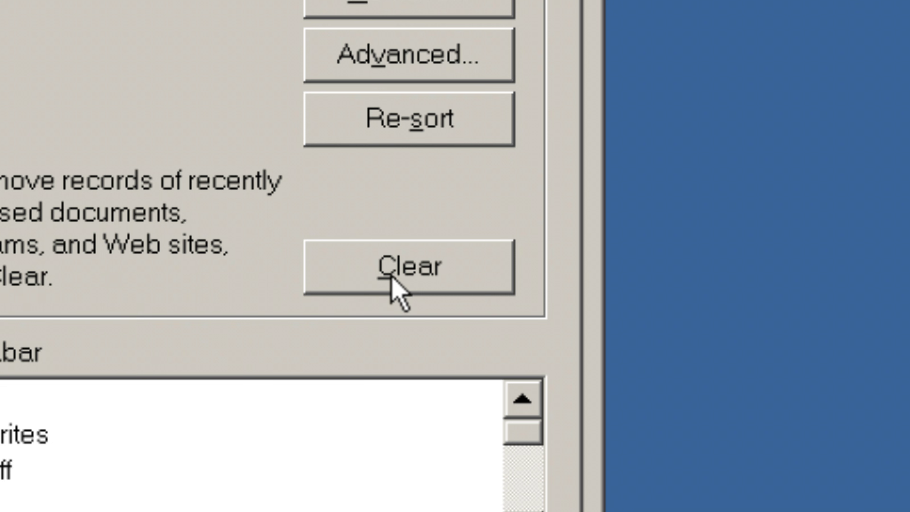
click(790, 49)
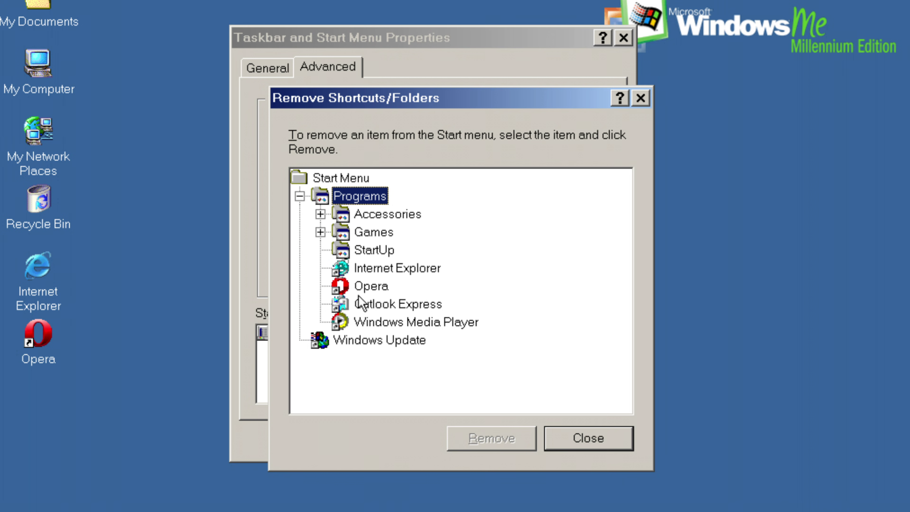
Remove the Opera shortcut from the Start menu programs tree
click(394, 268)
click(369, 285)
click(493, 445)
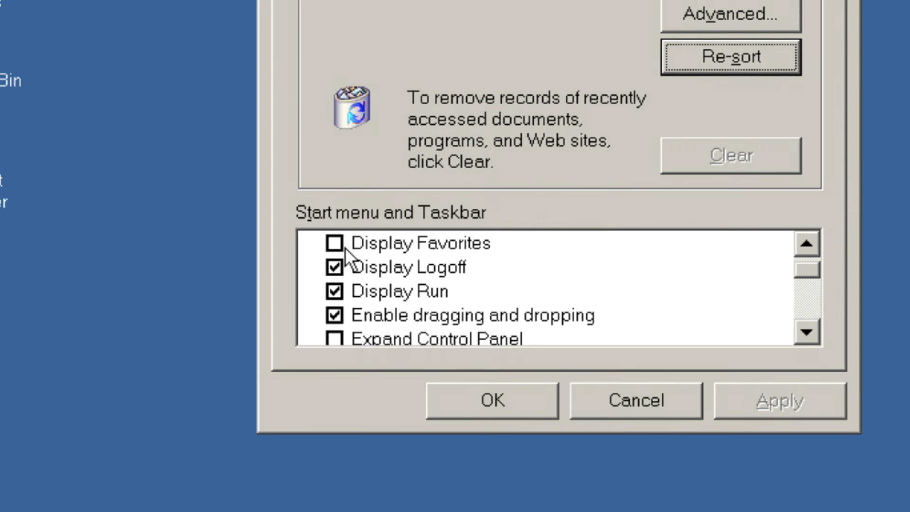
Turn off Expand Printers, enable Display Favorites, and apply the changes
click(345, 258)
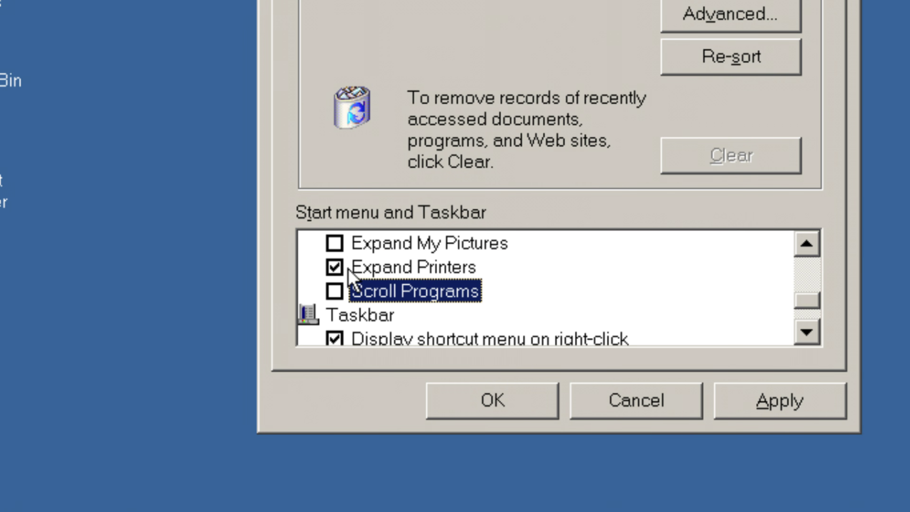
click(412, 268)
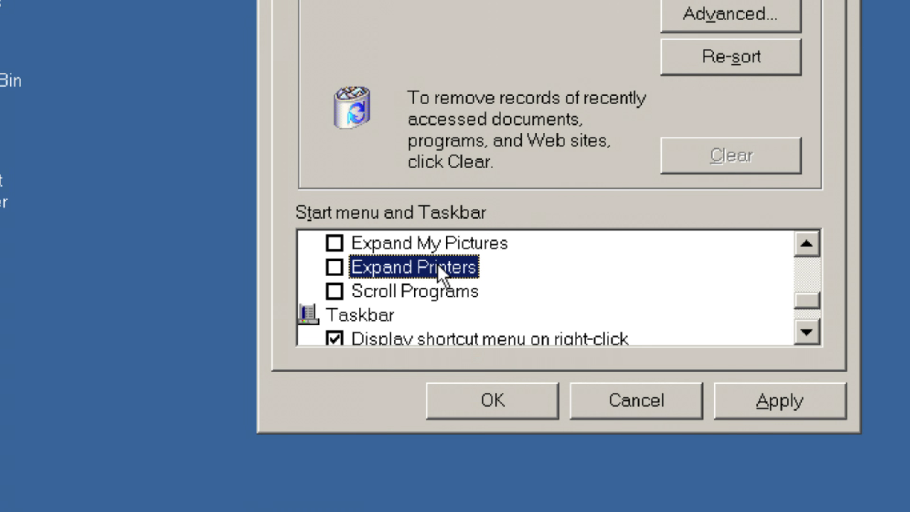
scroll(443, 274, down, 1)
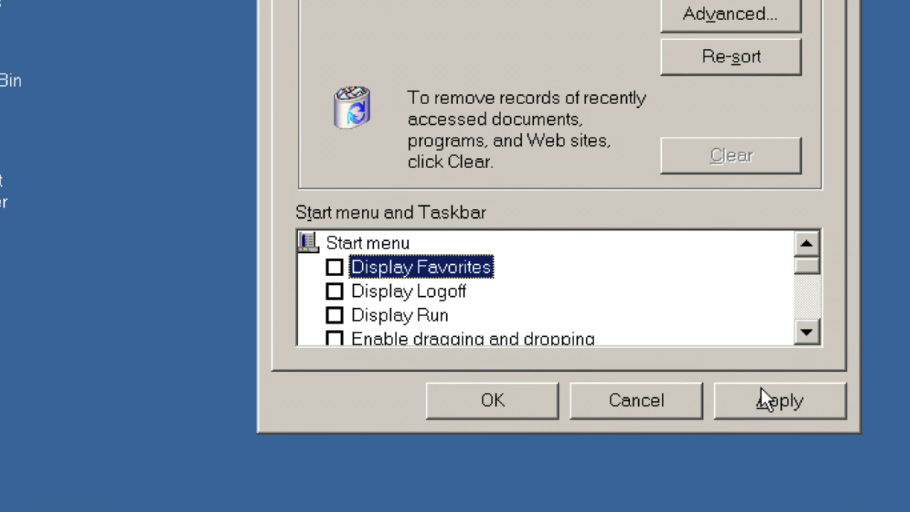
click(767, 400)
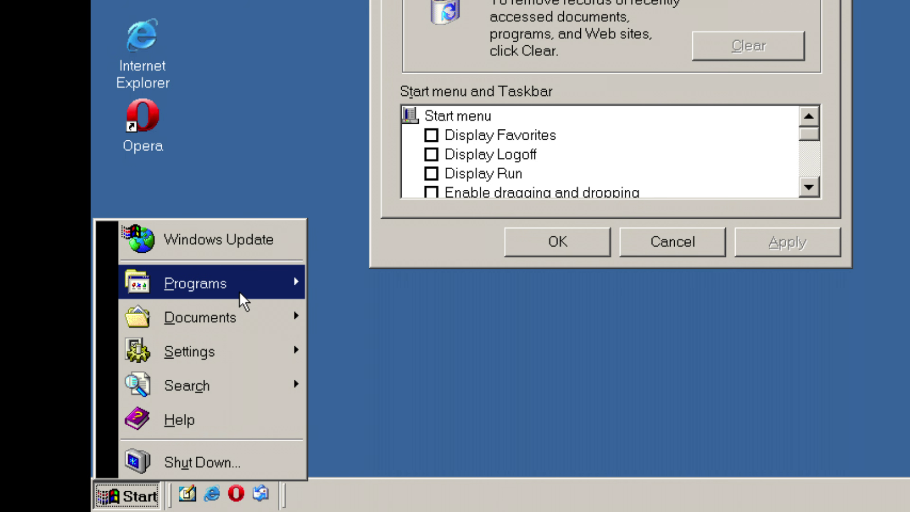
mouse_move(251, 327)
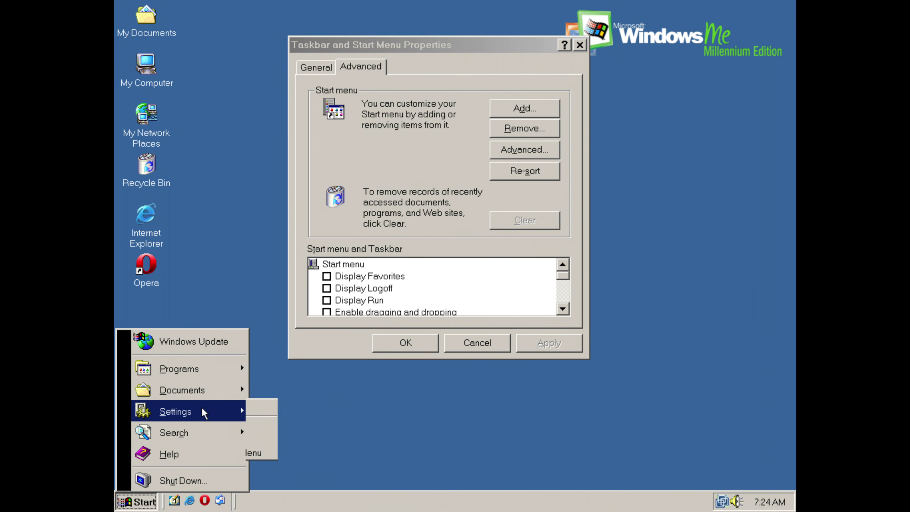
click(287, 299)
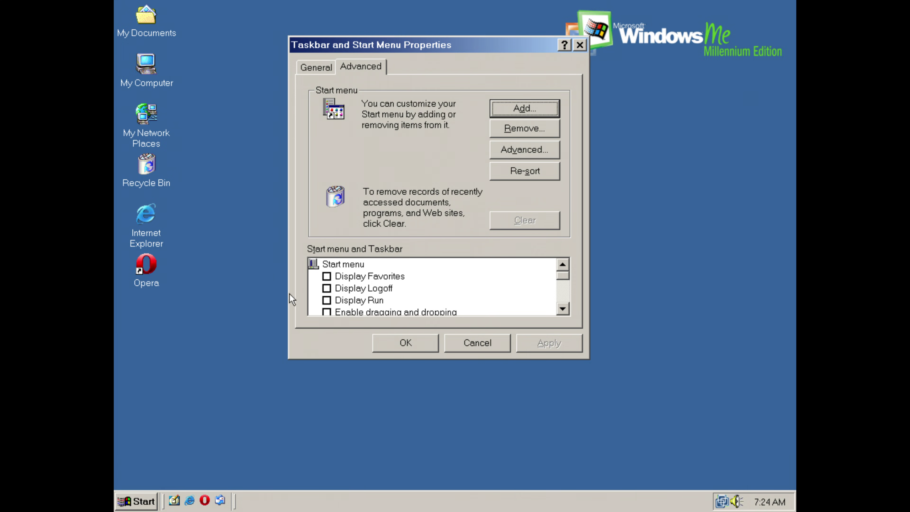
click(327, 276)
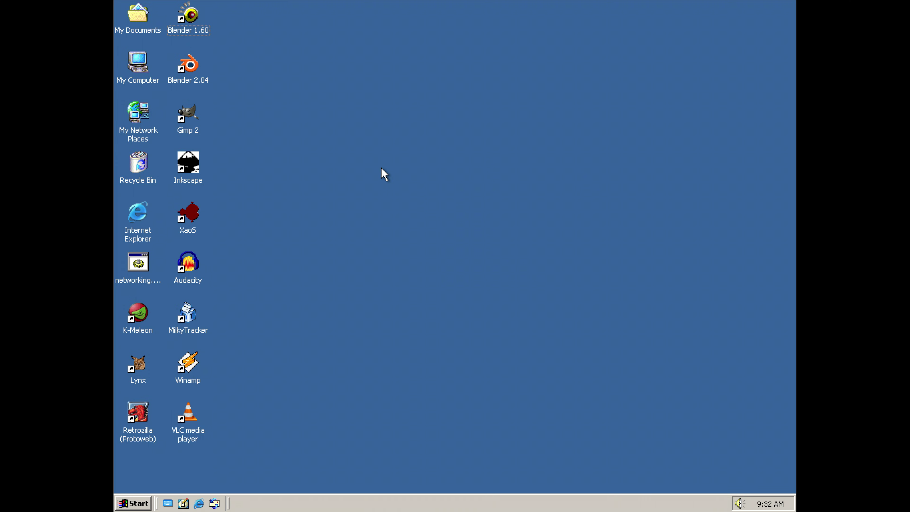
Dismiss the Windows 2000 duplicate-name System Error with OK, then open Start
key(super)
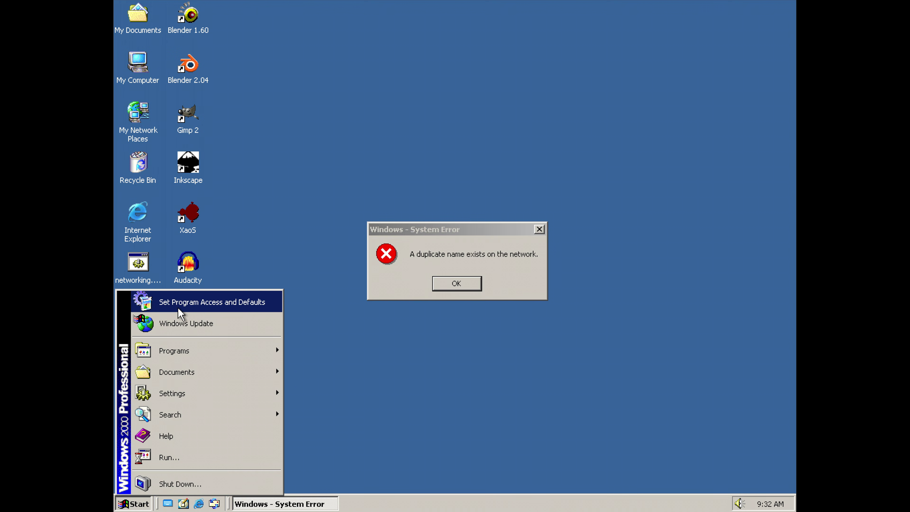
click(452, 266)
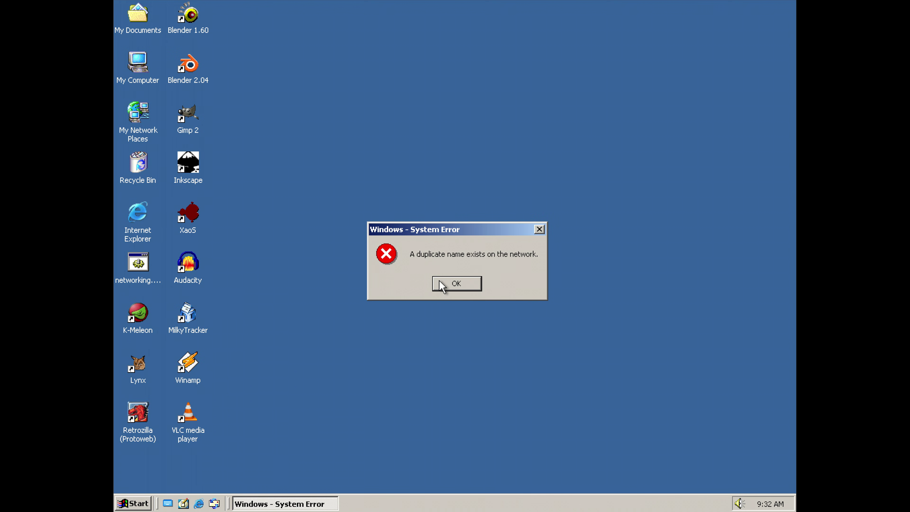
click(462, 287)
click(133, 503)
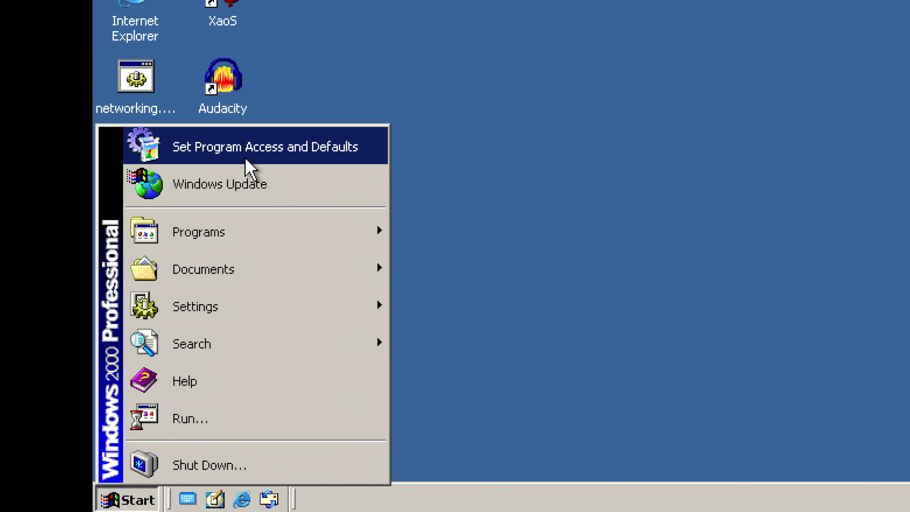
click(311, 158)
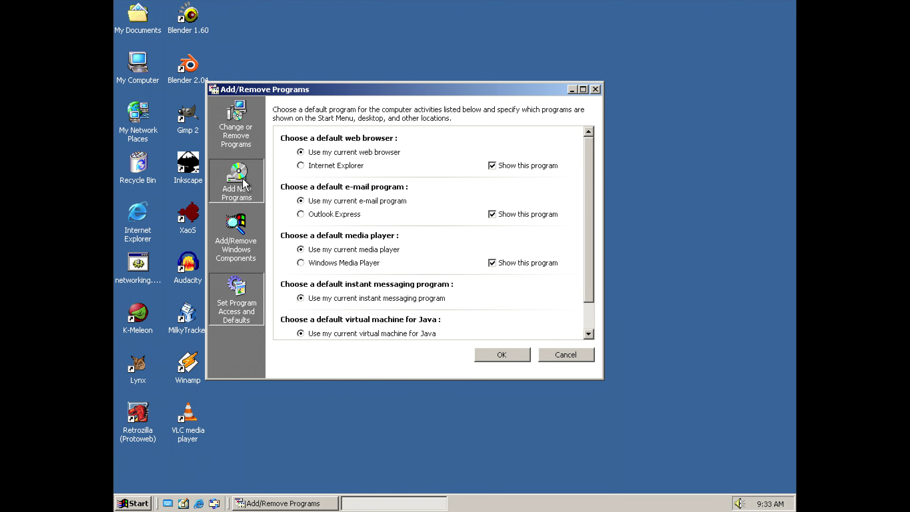
click(238, 180)
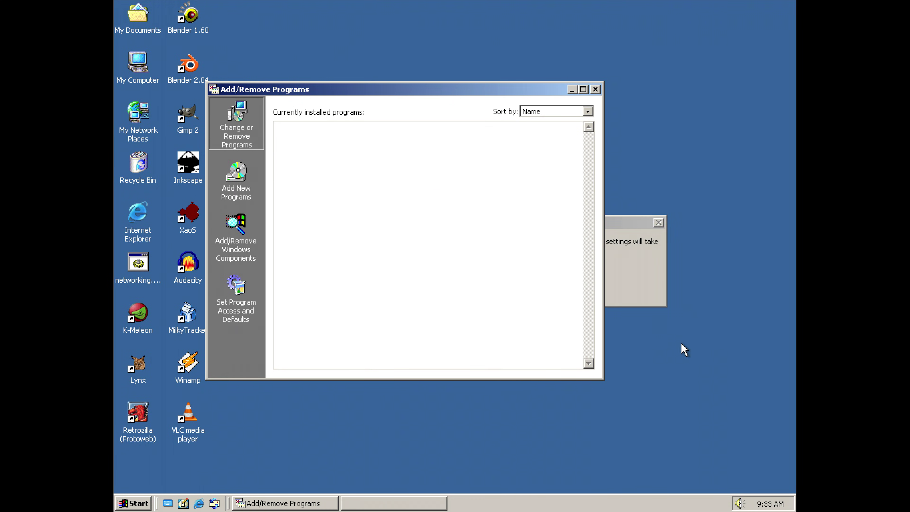
drag(435, 79, 682, 150)
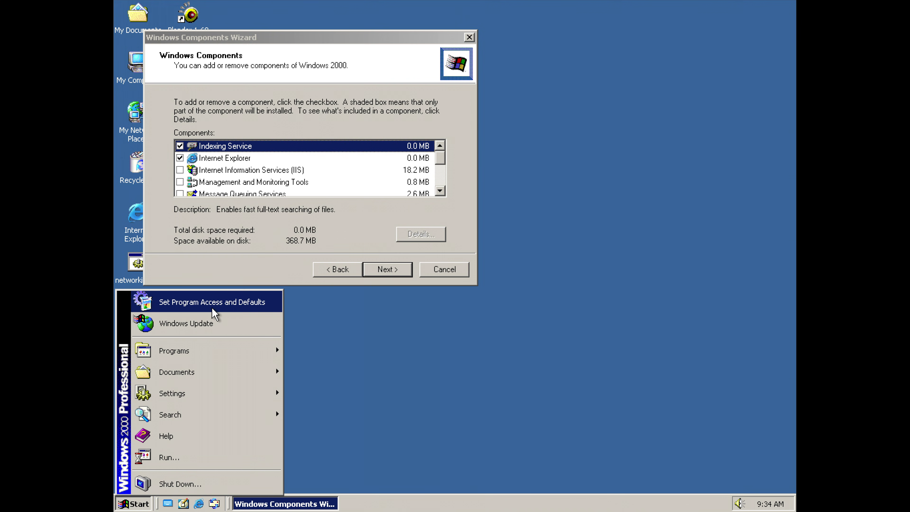
click(342, 70)
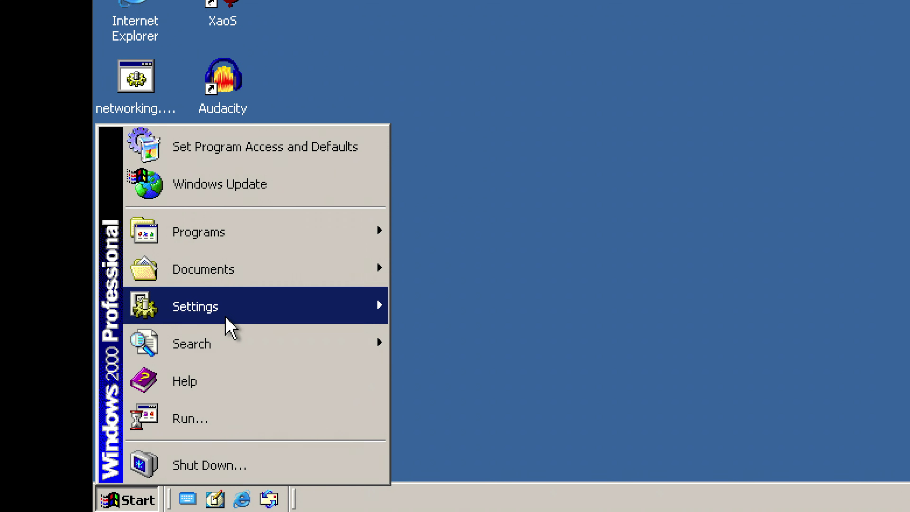
Turn on Show small icons in Taskbar & Start Menu properties and preview it
mouse_move(223, 305)
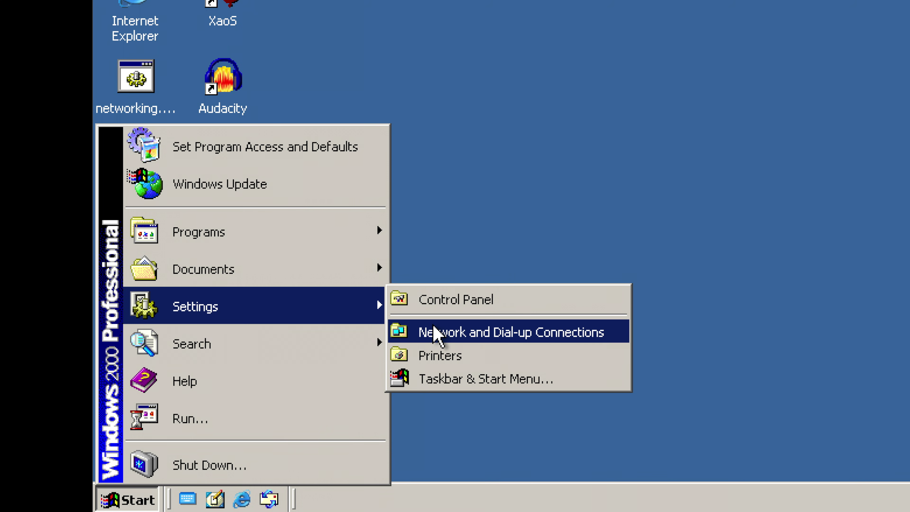
click(552, 393)
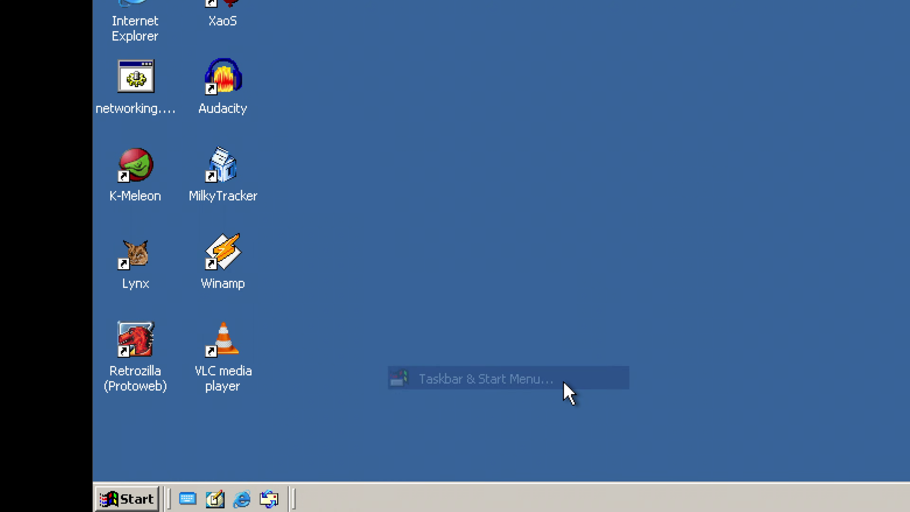
drag(279, 11, 405, 17)
click(306, 349)
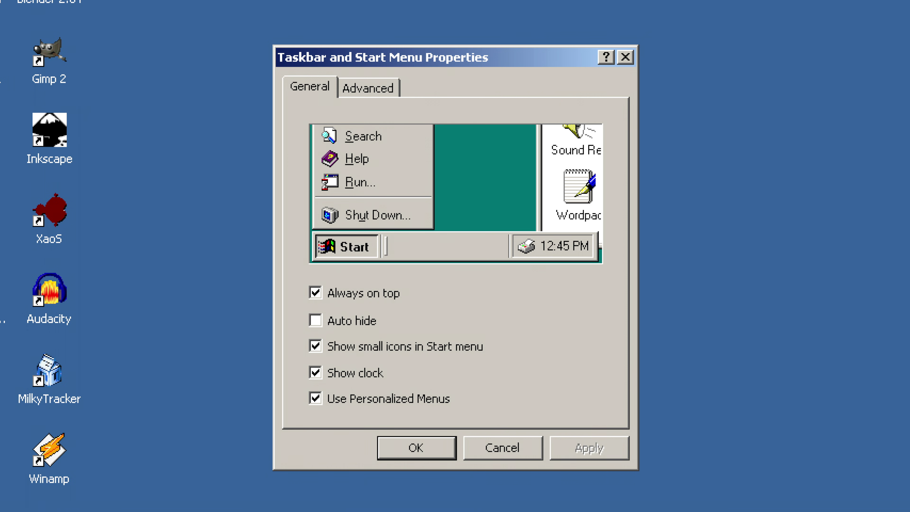
click(126, 498)
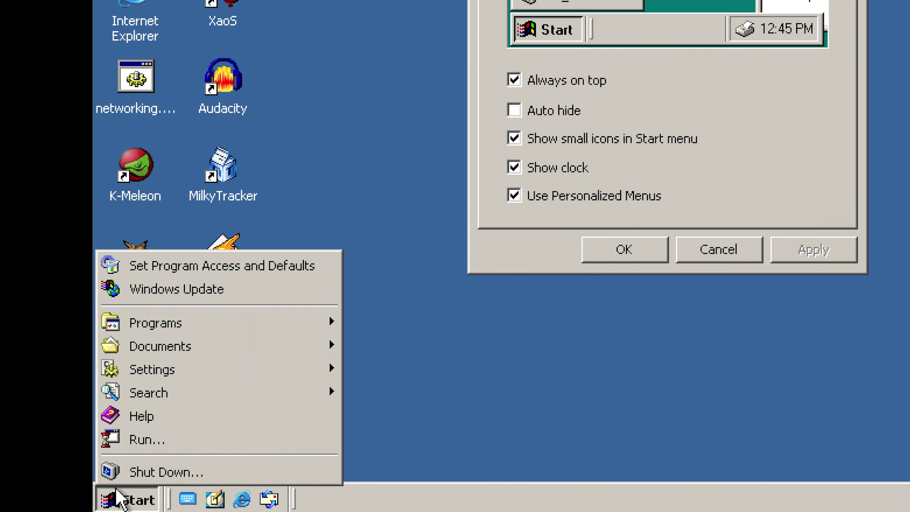
click(129, 497)
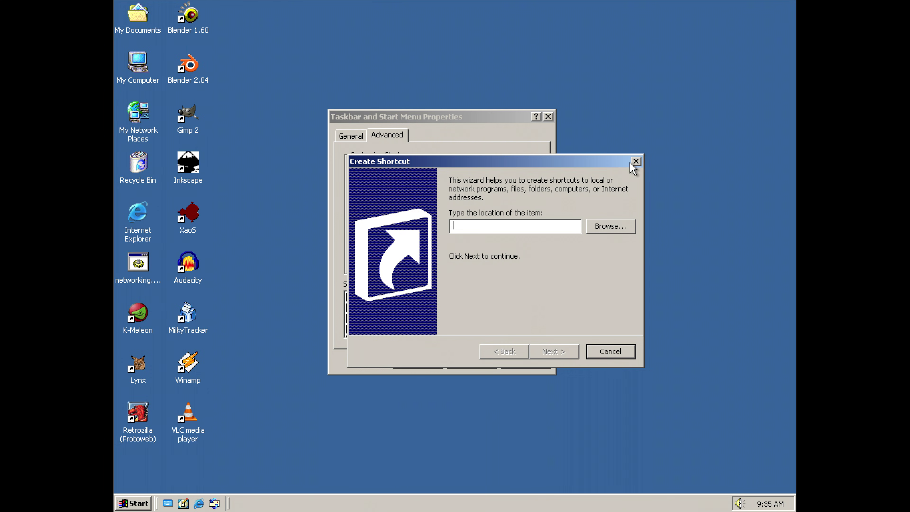
On the Advanced tab, enable Display Logoff and Display Administrative Tools
click(634, 162)
click(525, 202)
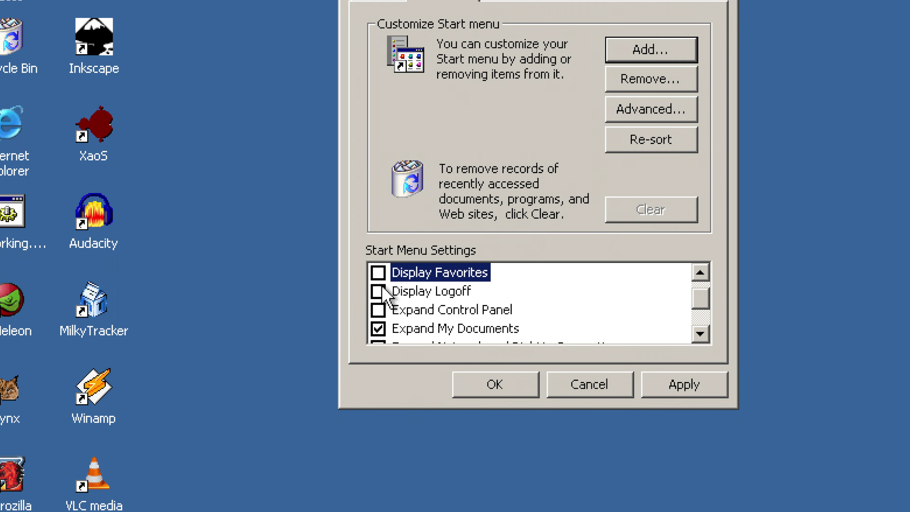
click(382, 291)
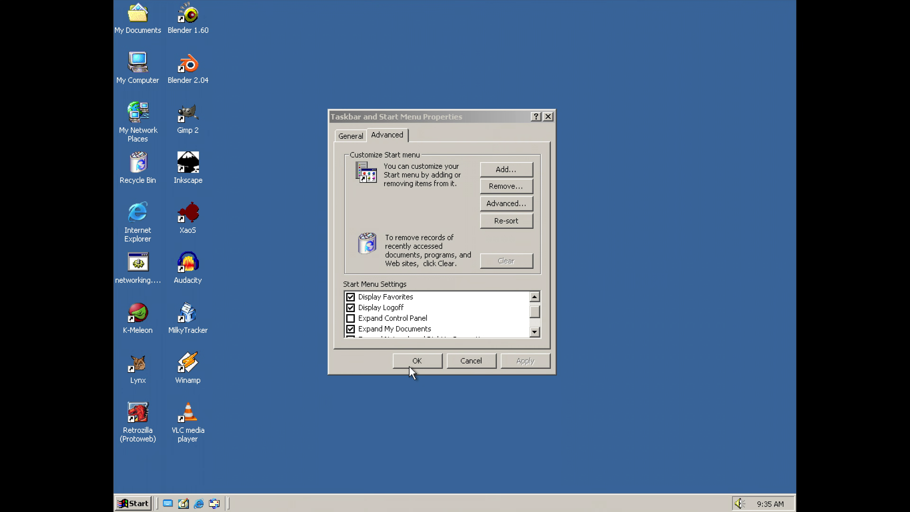
click(829, 138)
click(378, 273)
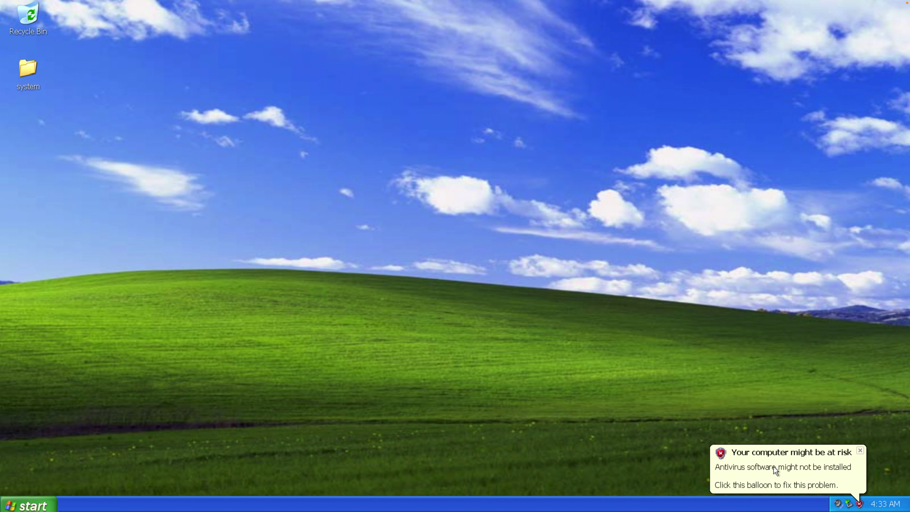
Close the Security Center opened from the antivirus warning and open the Start menu
click(785, 474)
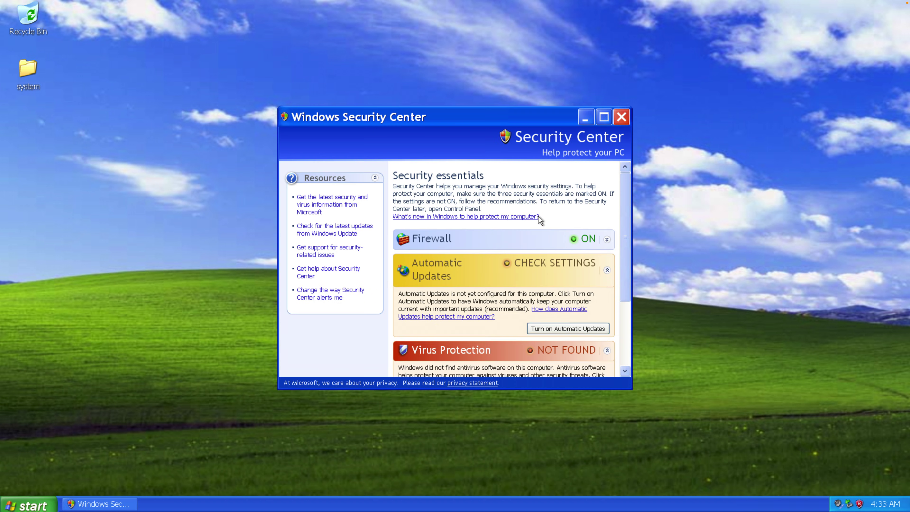
click(622, 117)
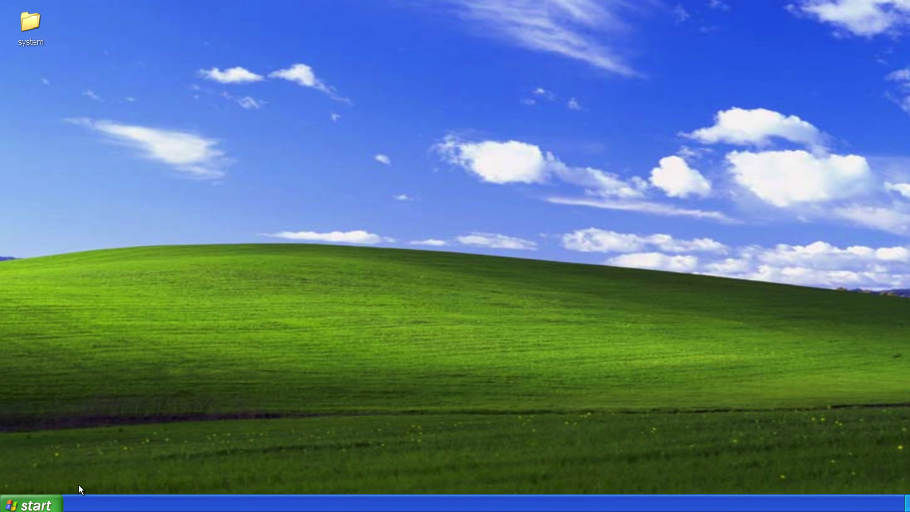
click(39, 504)
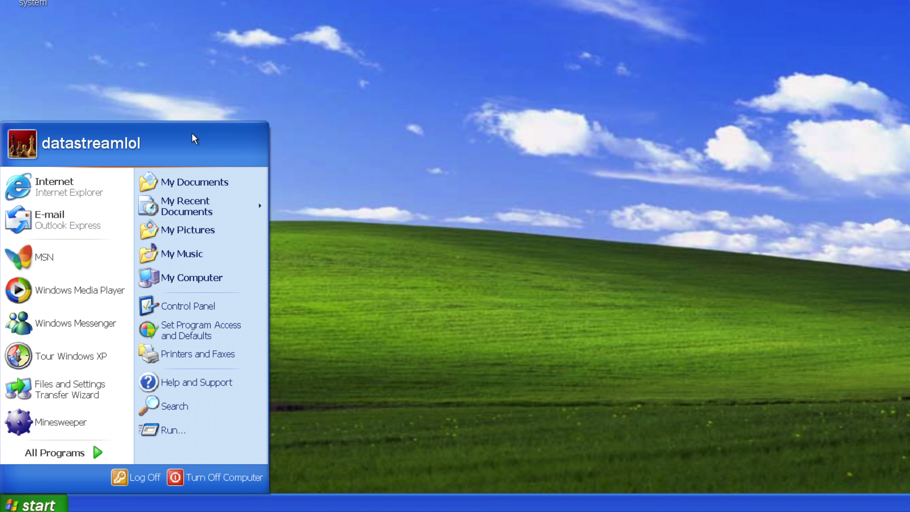
View the Taskbar tab of Taskbar and Start Menu Properties, close it, and reopen Start
right_click(193, 142)
click(228, 151)
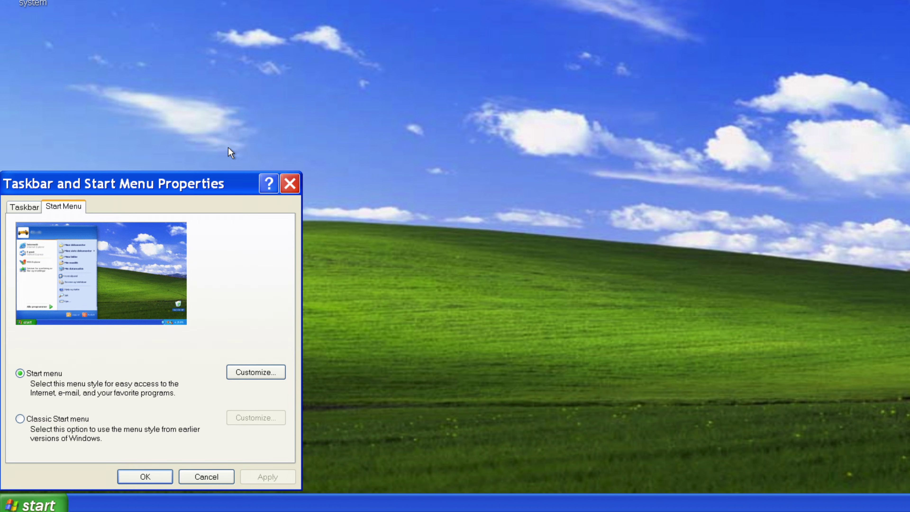
click(302, 119)
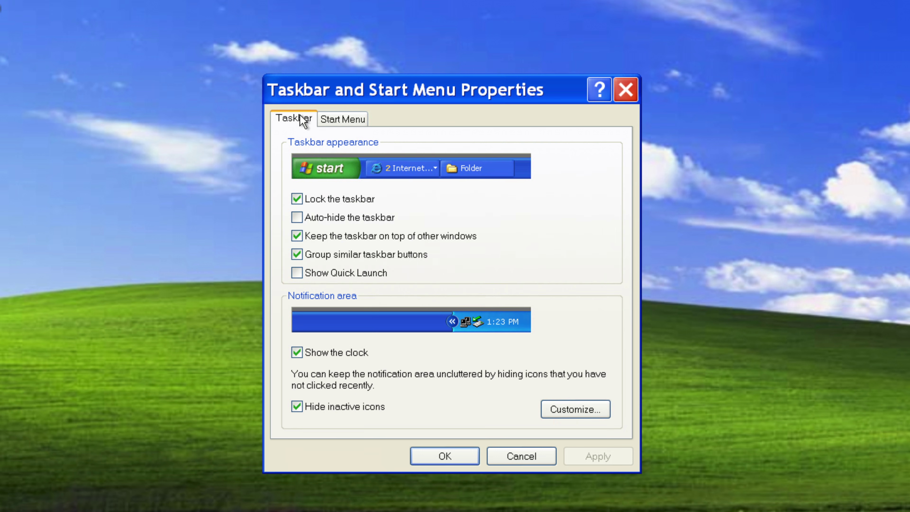
click(623, 91)
key(super)
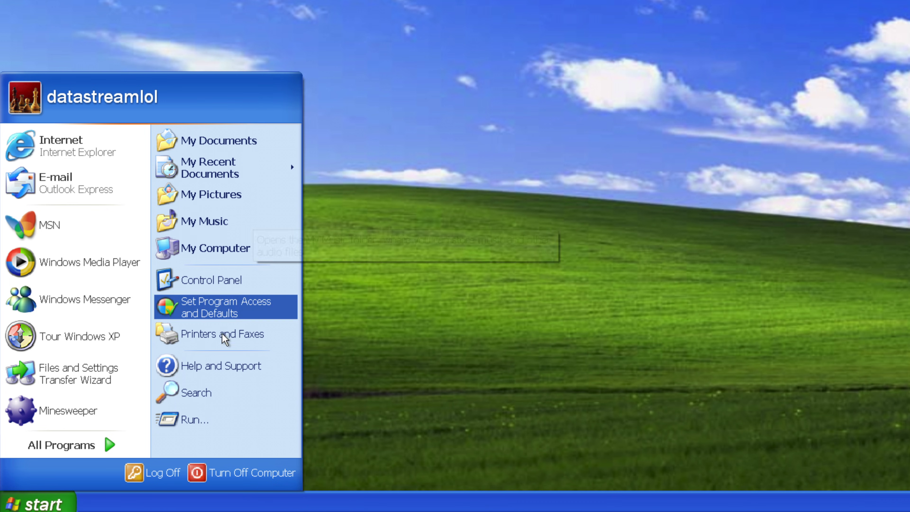
Browse All Programs, showing the Startup and Accessories > System Tools groups
mouse_move(105, 444)
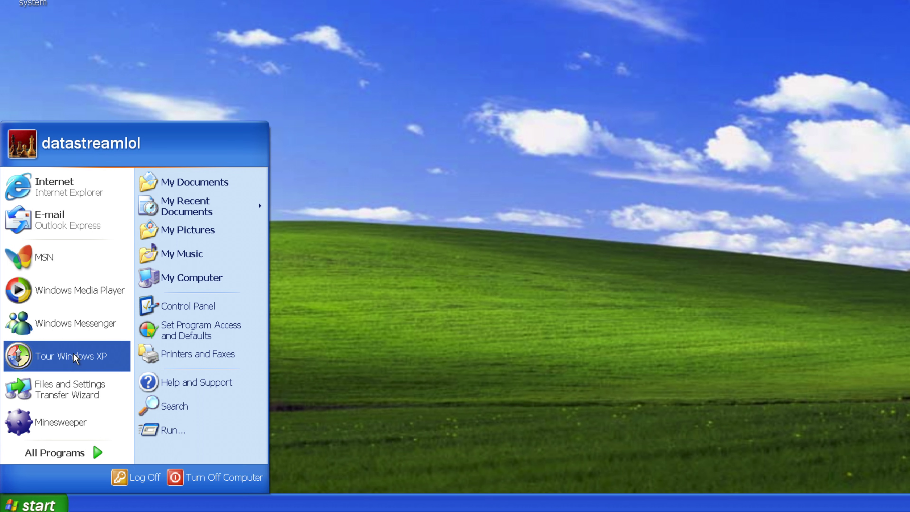
click(65, 453)
mouse_move(177, 347)
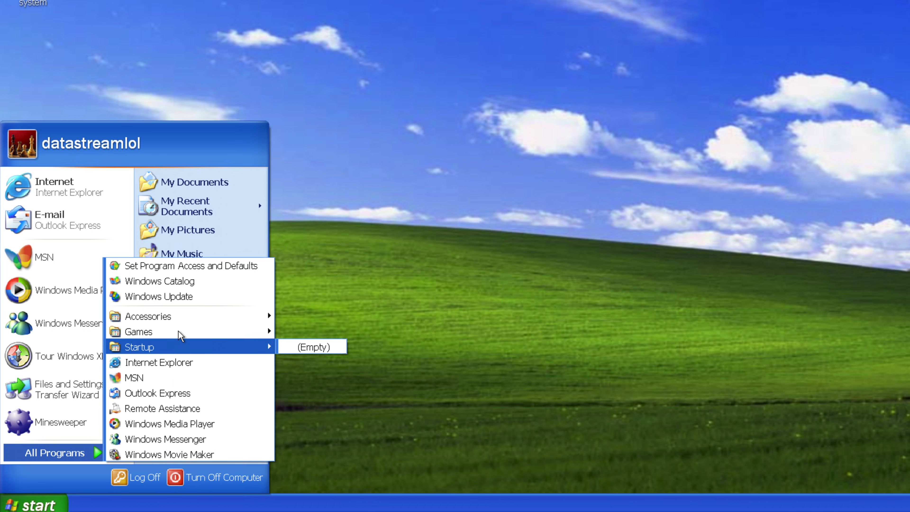
mouse_move(179, 316)
mouse_move(342, 126)
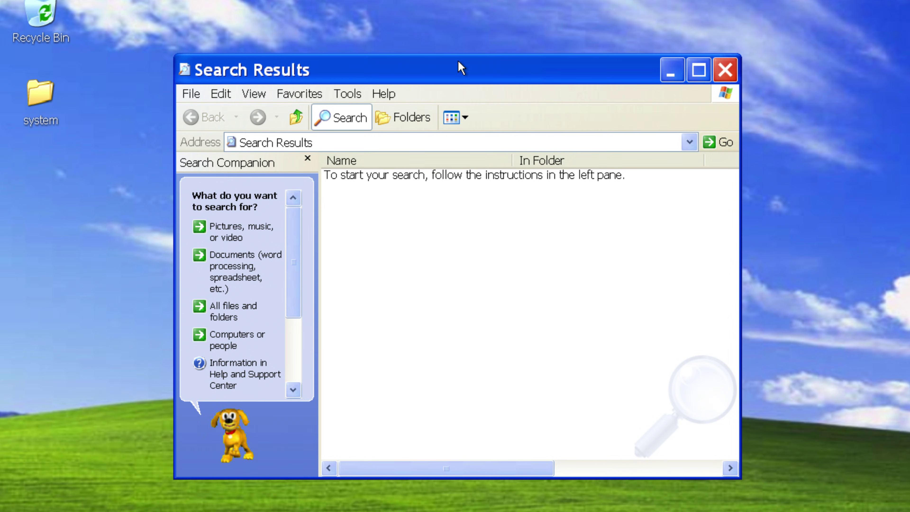
Move the Search Results window and enter 'Internet', accepting the suggested entry
drag(459, 65, 538, 94)
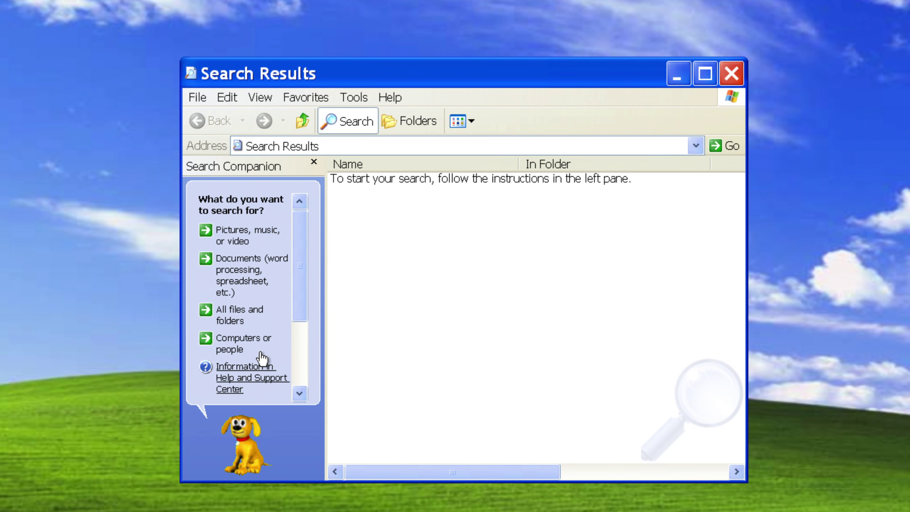
text(Internet)
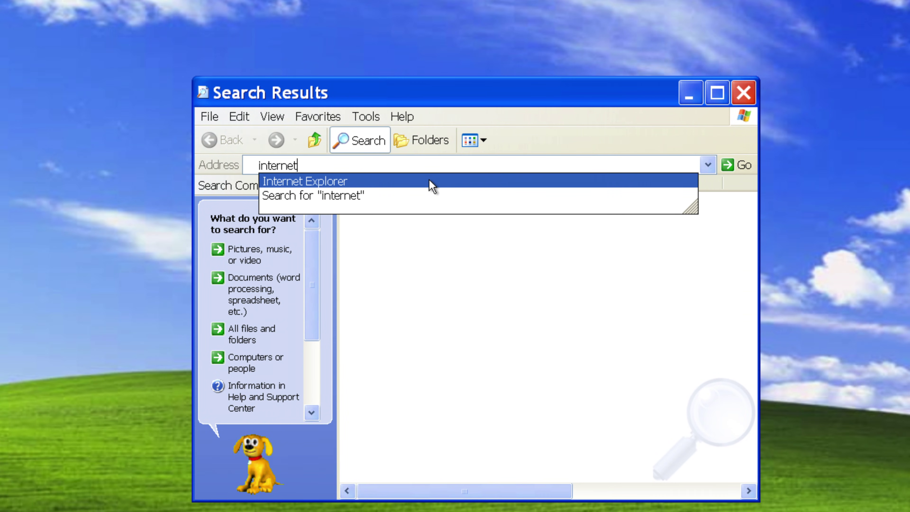
click(429, 179)
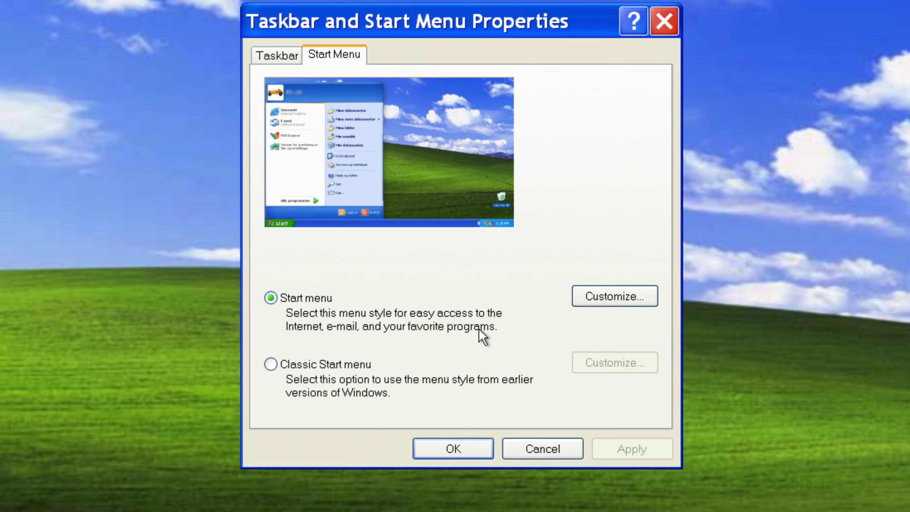
Apply the classic Start menu with small icons, Control Panel as a submenu, and Help and Support removed
click(266, 364)
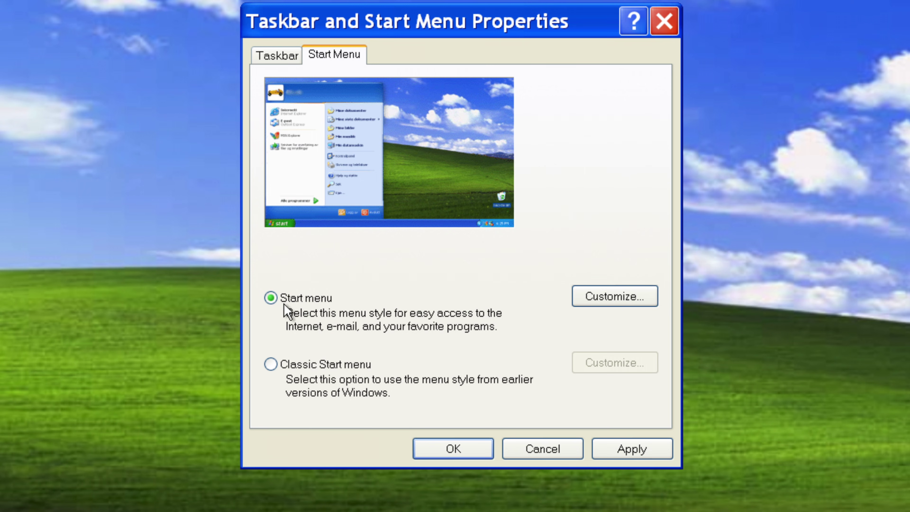
click(632, 449)
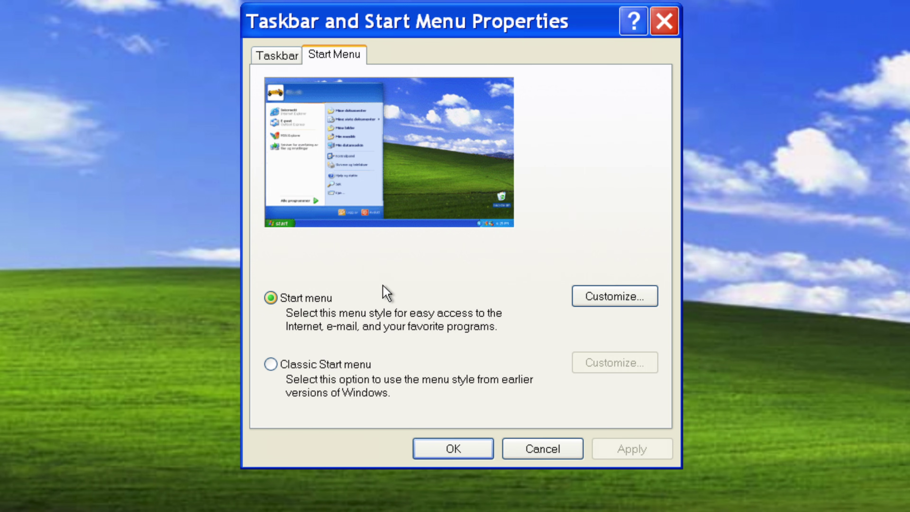
click(587, 289)
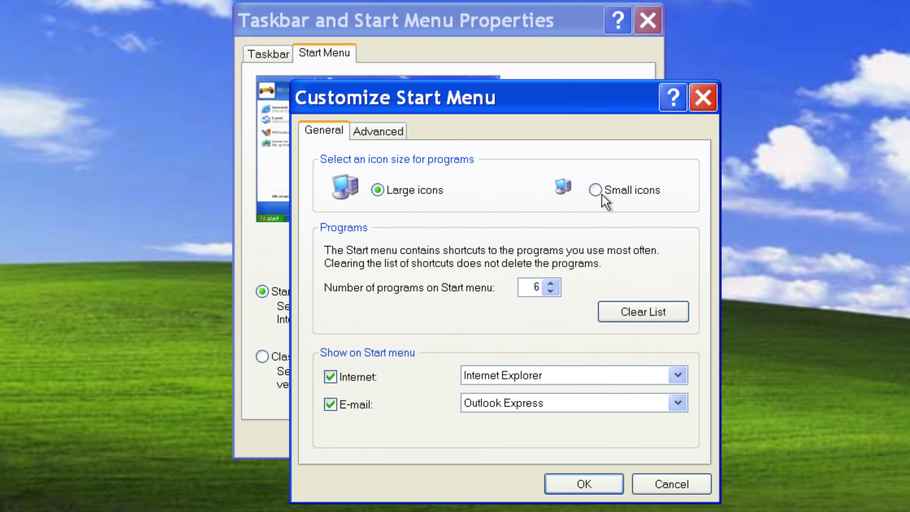
click(581, 195)
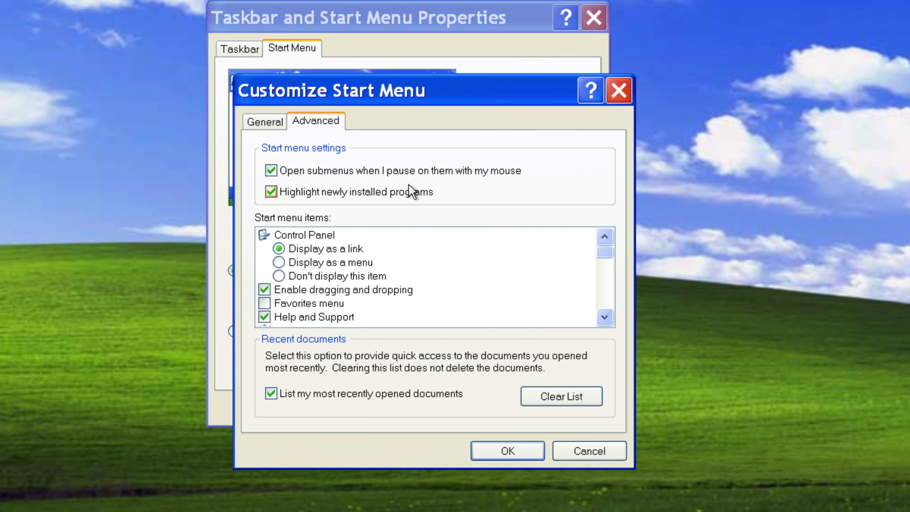
click(279, 262)
click(264, 317)
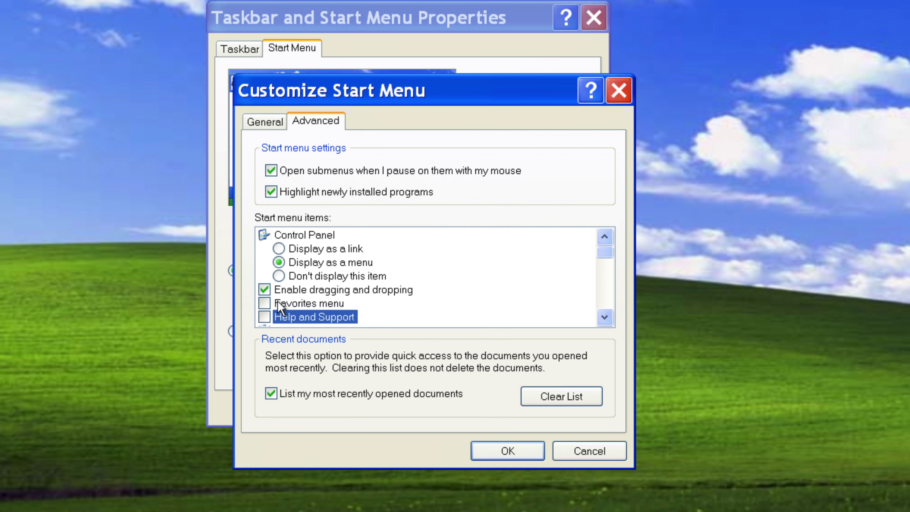
click(508, 450)
click(563, 408)
click(404, 407)
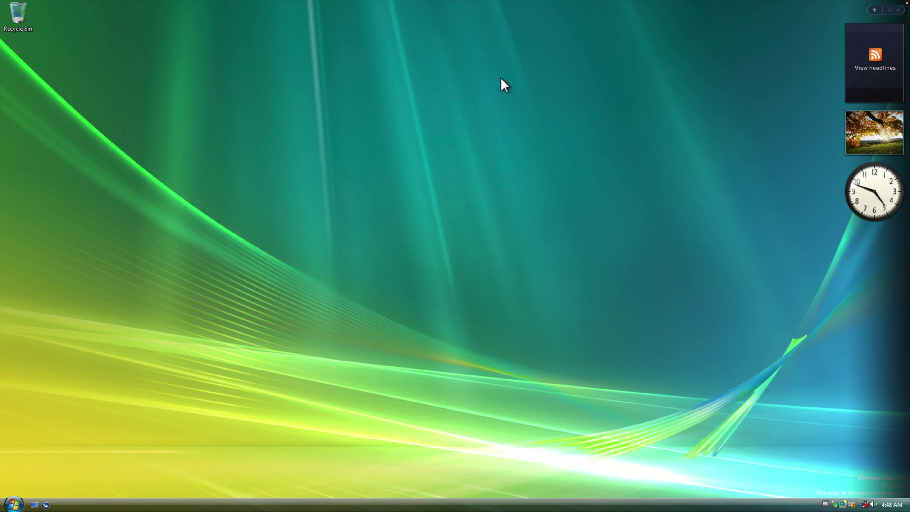
Open the Vista Start menu and show the shutdown and power options beside the lock button
drag(566, 97, 493, 152)
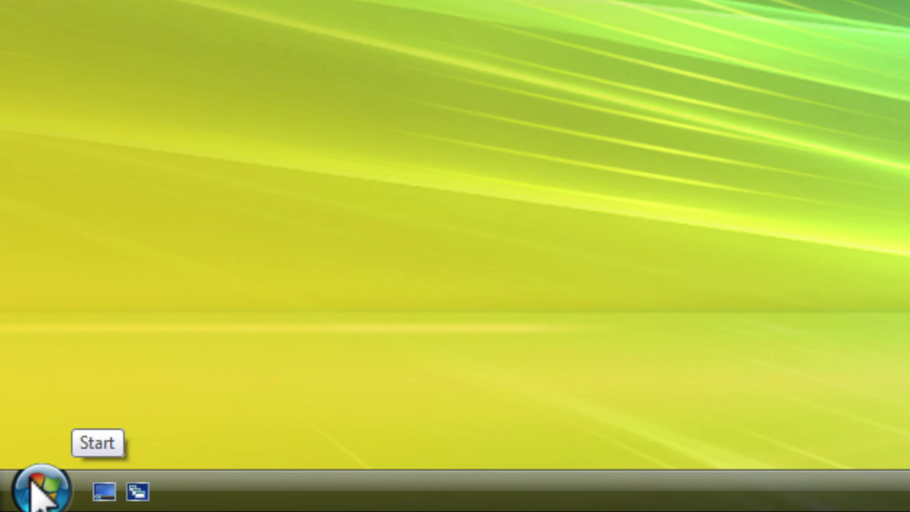
click(65, 473)
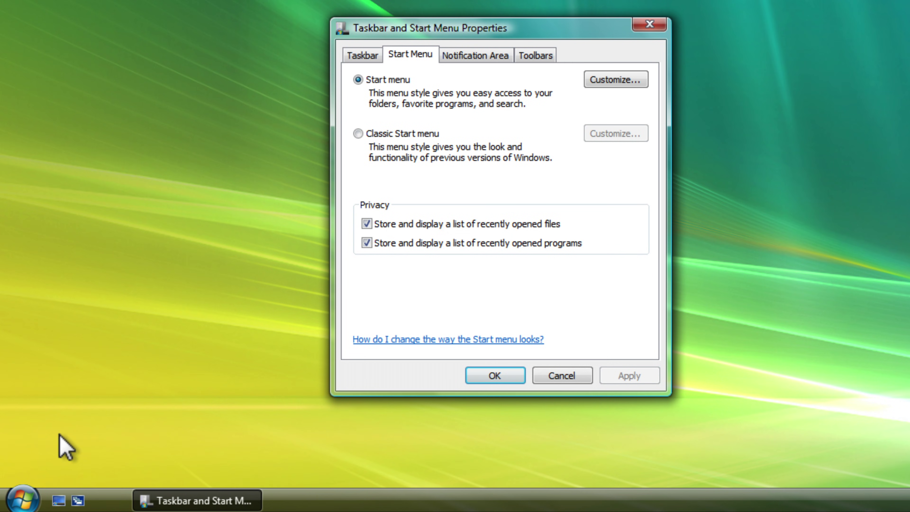
click(18, 497)
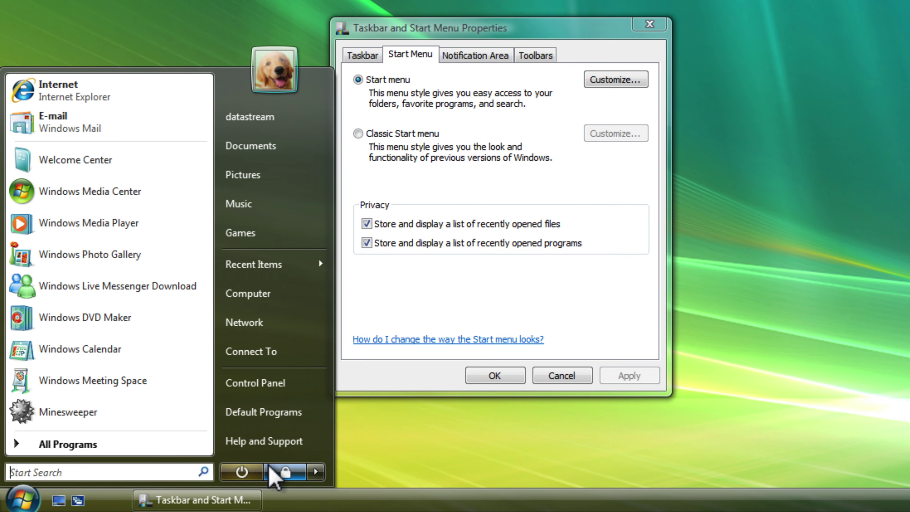
click(315, 472)
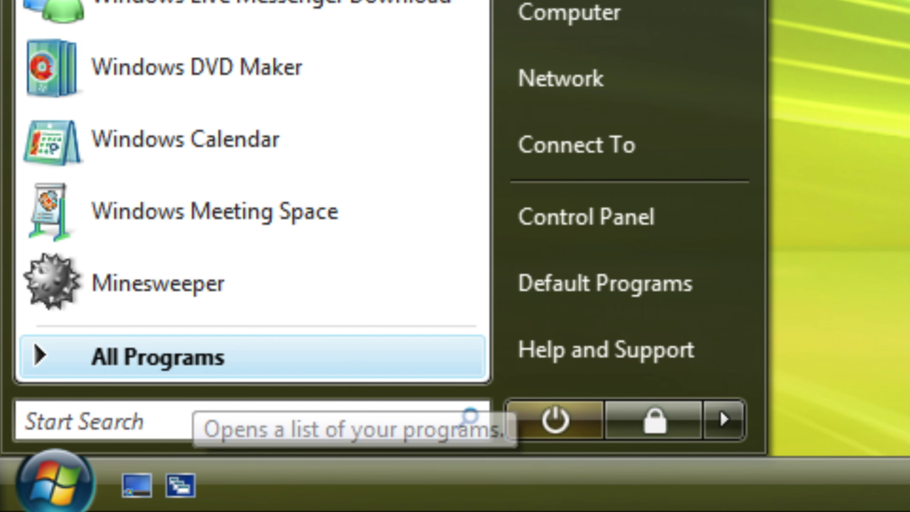
click(180, 432)
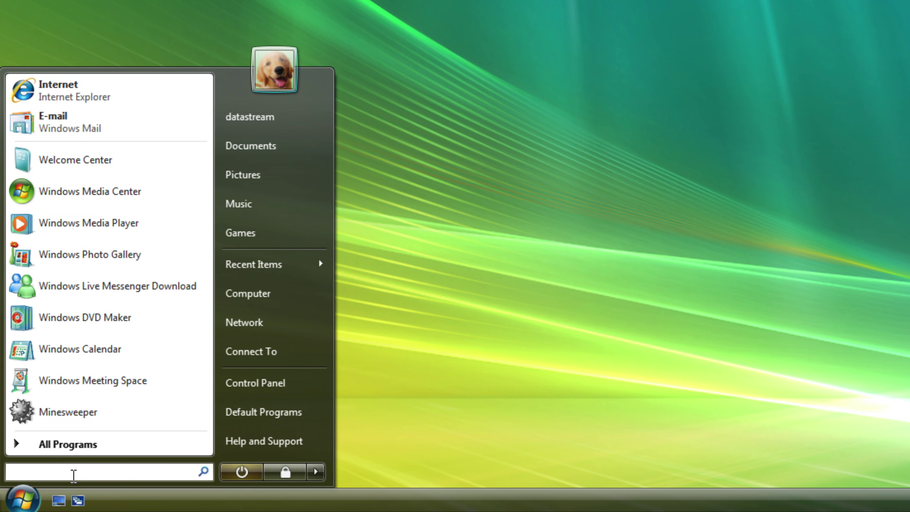
text(mine)
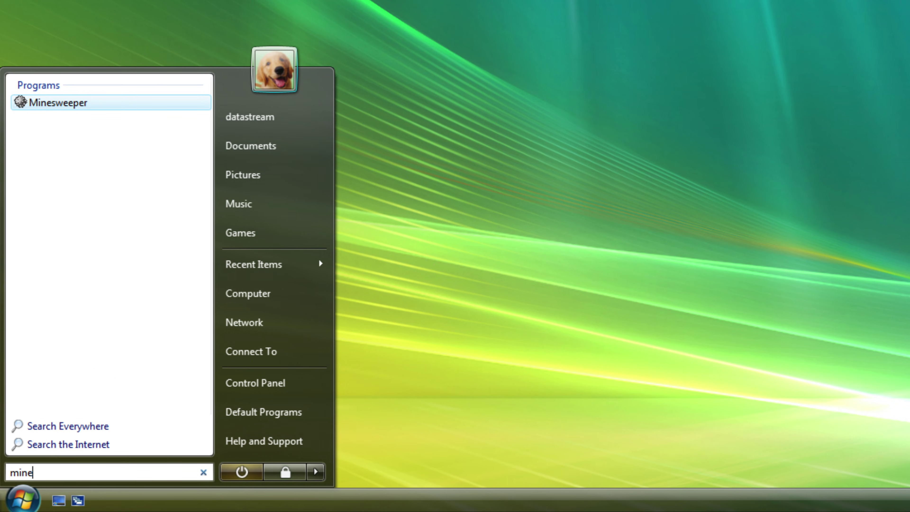
key(Escape)
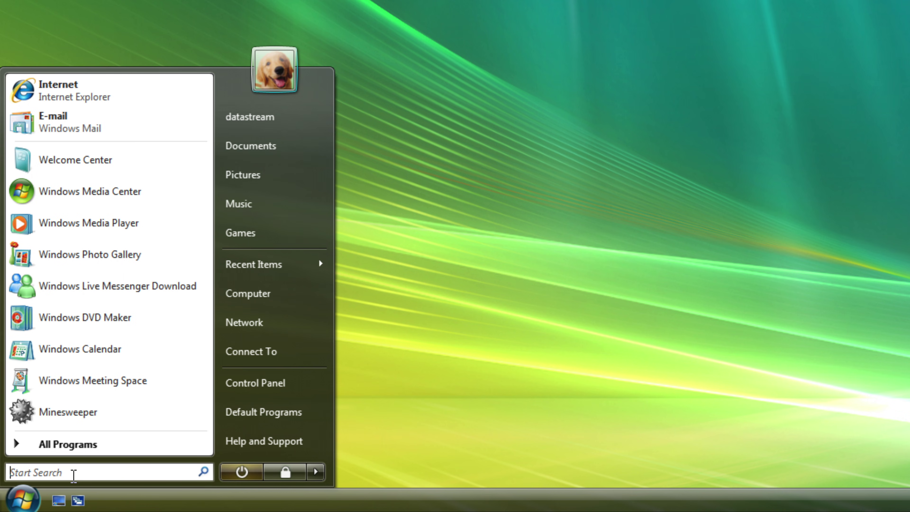
text(inter)
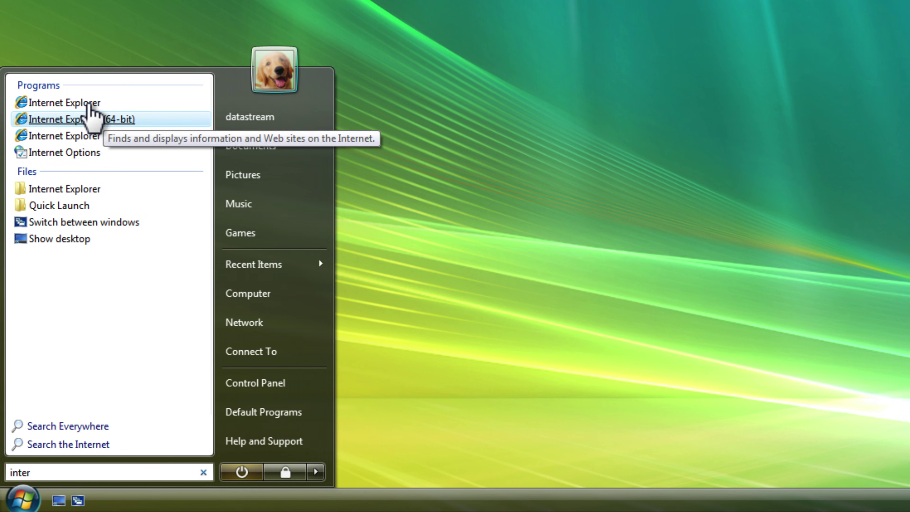
key(Escape)
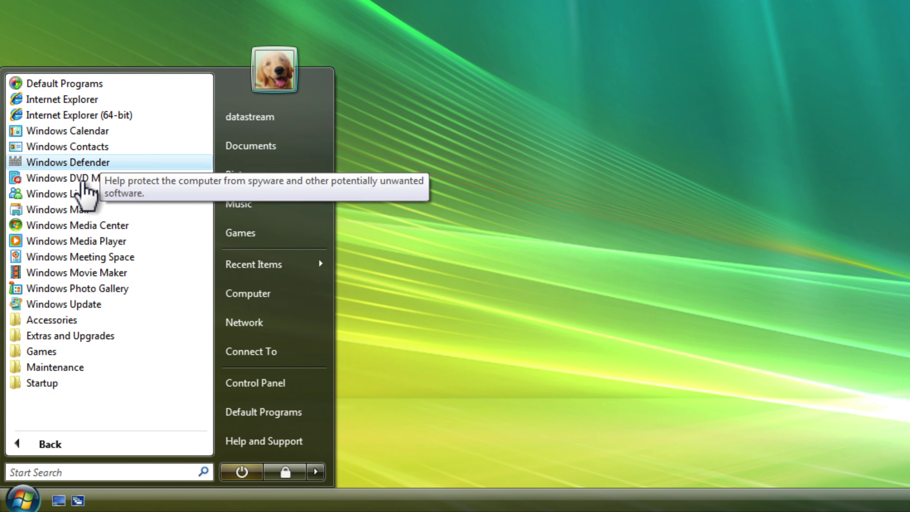
click(54, 320)
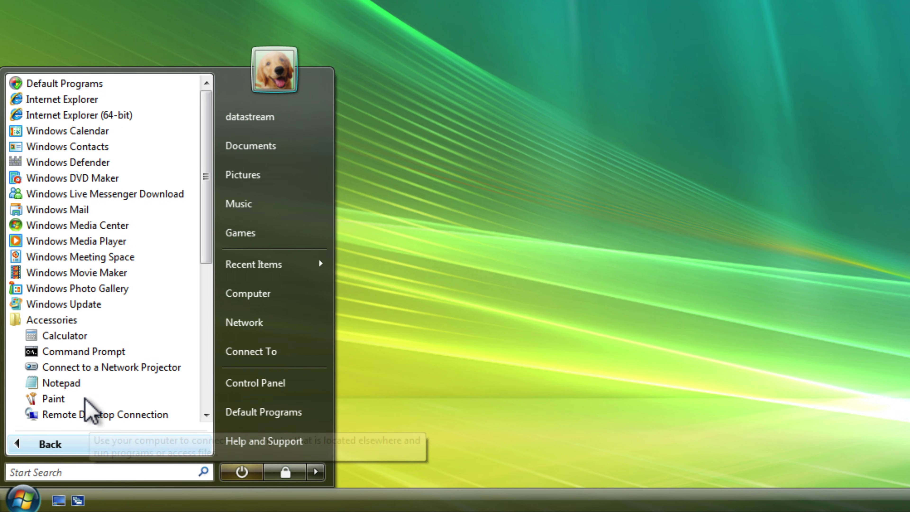
scroll(85, 406, down, 6)
click(74, 272)
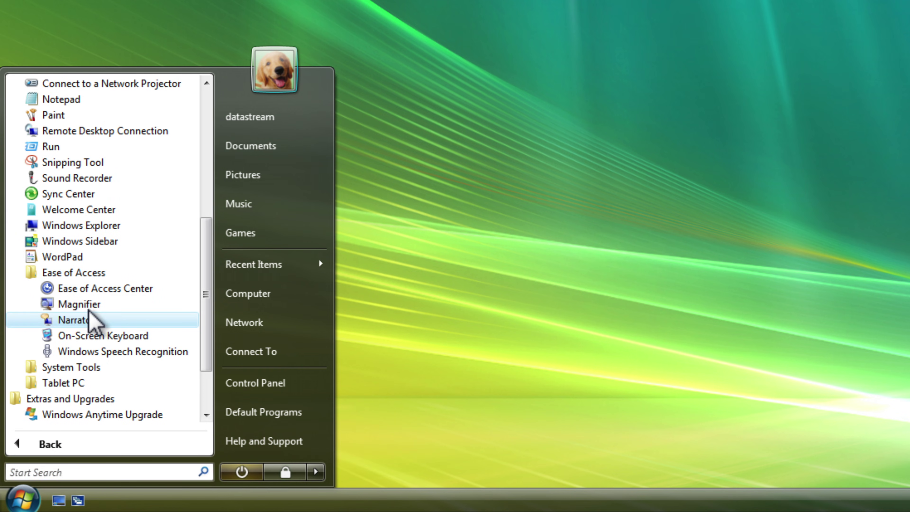
scroll(108, 355, up, 2)
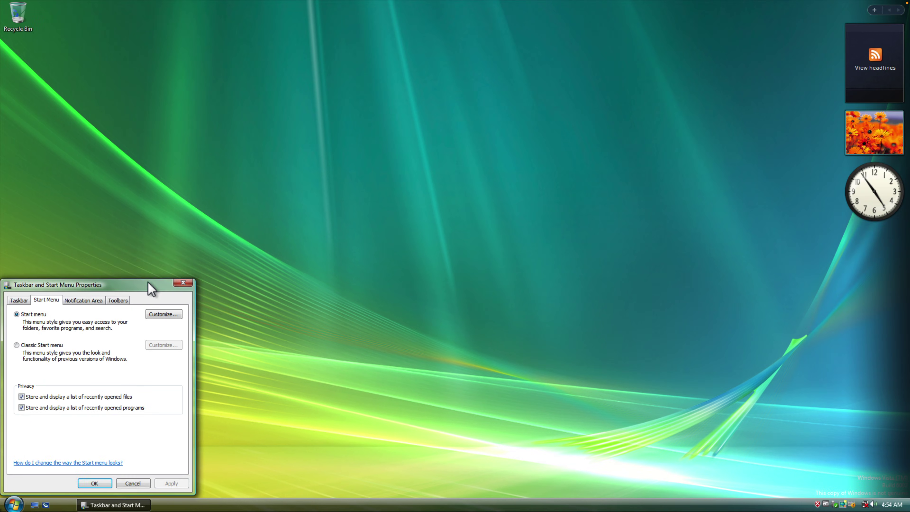
Switch from the classic back to the standard Start menu and scroll through its Customize options
drag(203, 287, 458, 134)
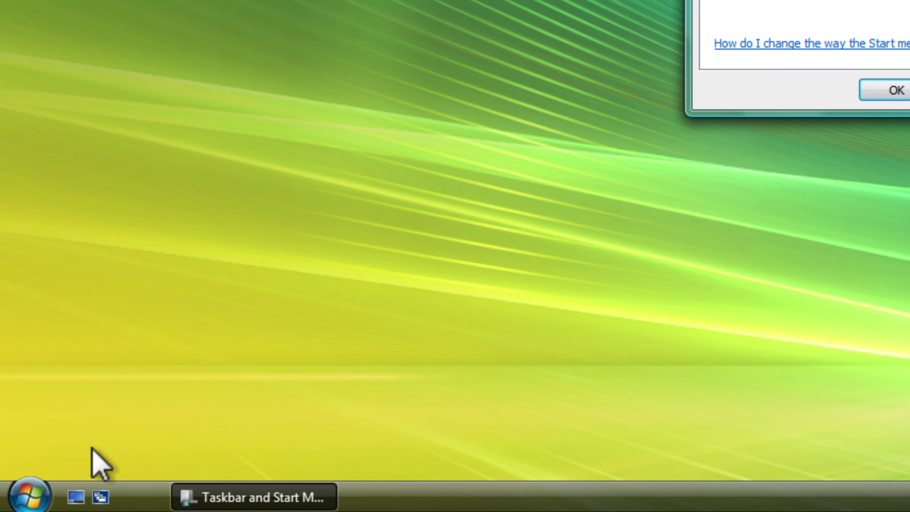
click(29, 496)
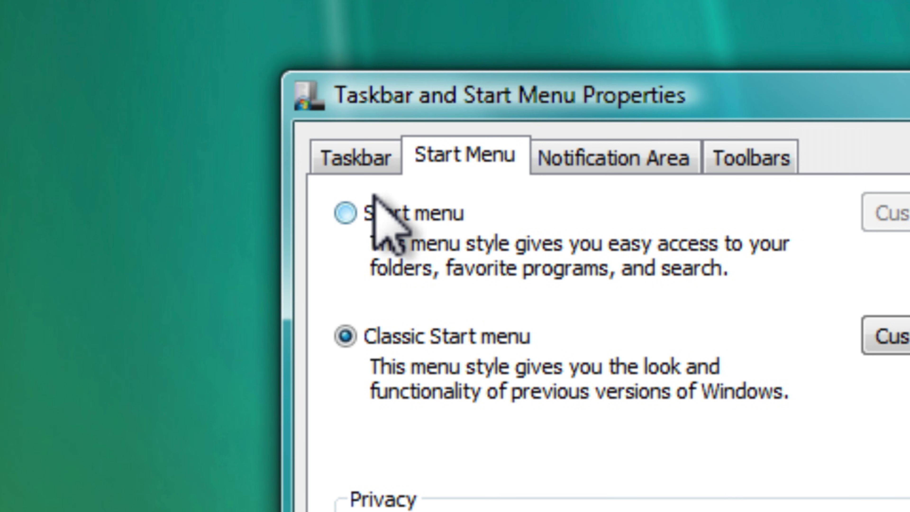
click(372, 212)
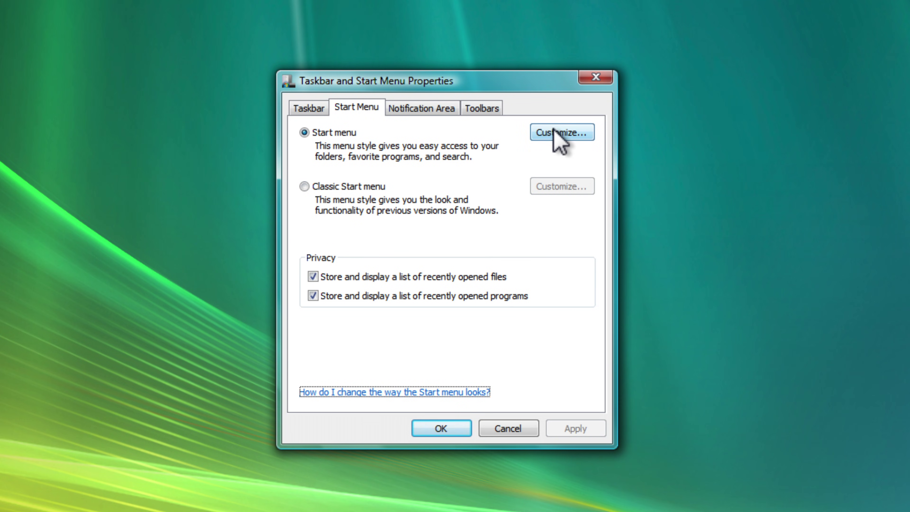
click(553, 132)
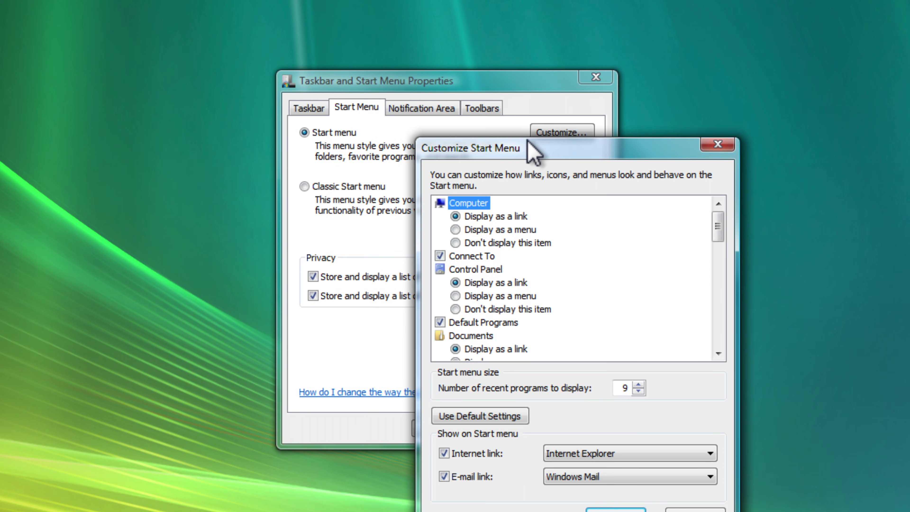
drag(528, 141, 399, 76)
scroll(589, 280, down, 13)
scroll(579, 248, down, 2)
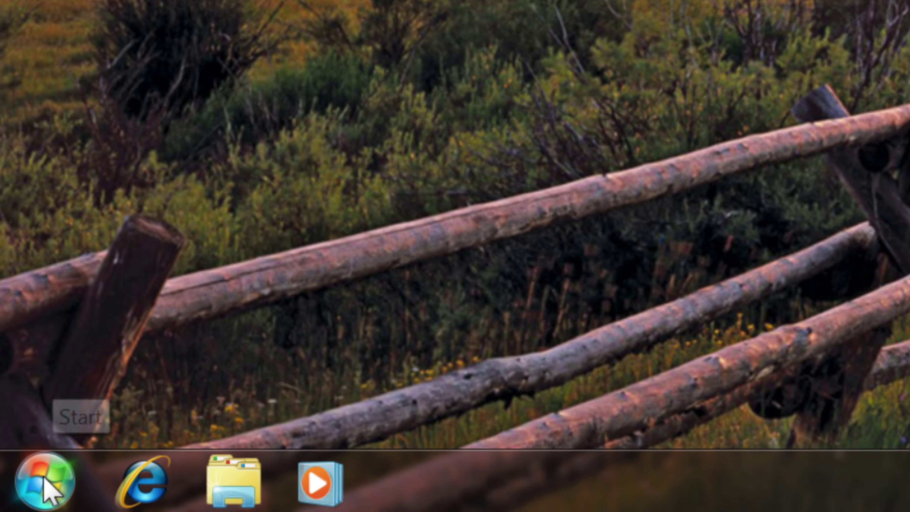
Open the Windows 7 Start menu, view Solitaire's context menu, and try a search for 'inter'
click(45, 480)
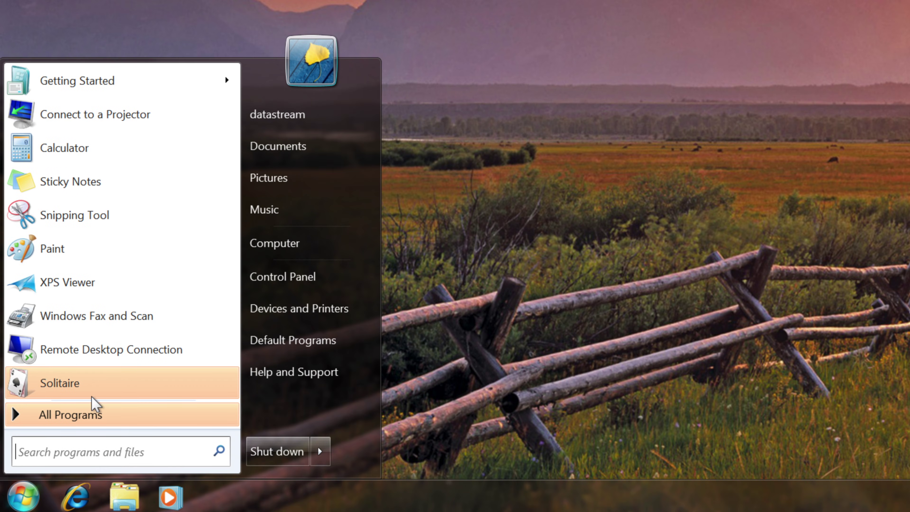
right_click(74, 387)
key(Escape)
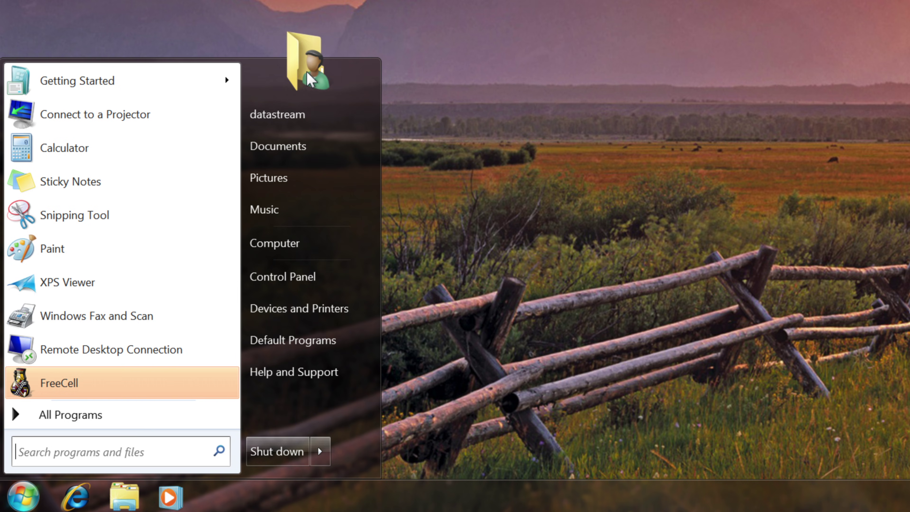
text(inter)
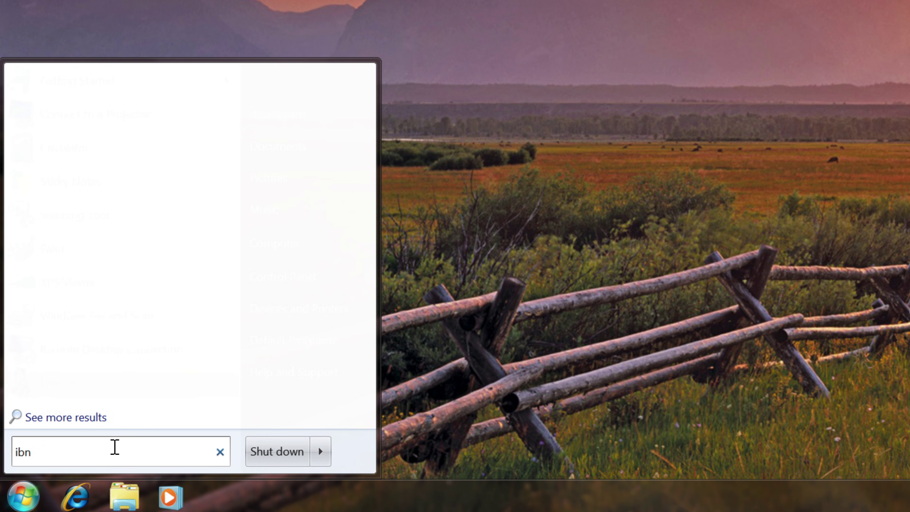
key(BackSpace)
key(BackSpace)
key(BackSpace)
key(BackSpace)
key(BackSpace)
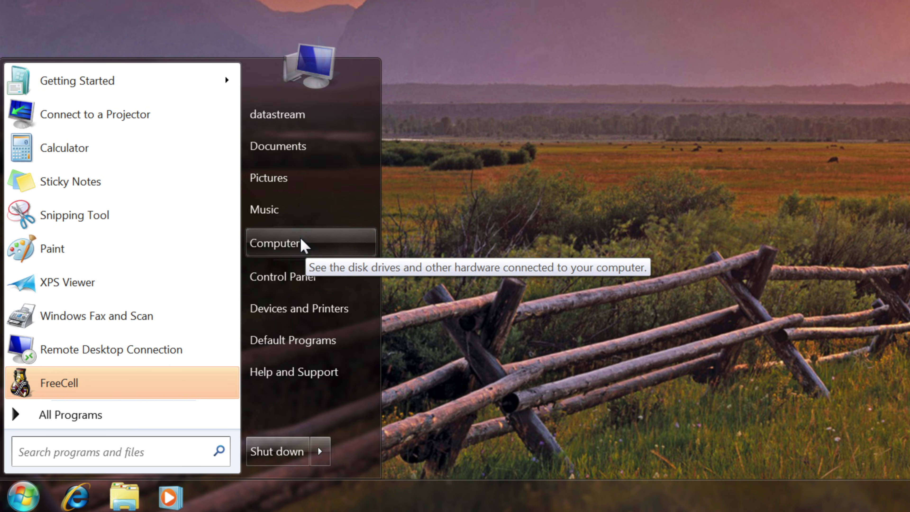
Browse All Programs > Accessories, then bring up the Start menu properties
click(70, 414)
click(83, 273)
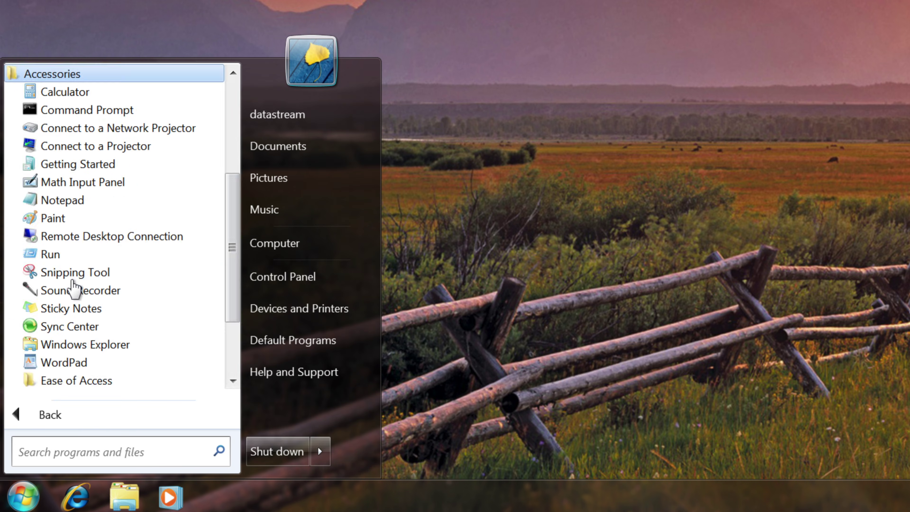
scroll(74, 268, up, 2)
scroll(71, 265, down, 4)
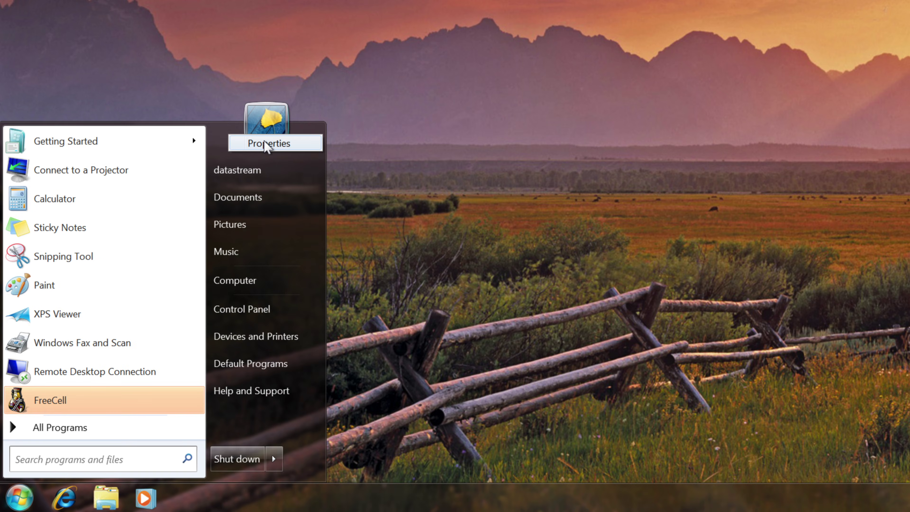
click(264, 143)
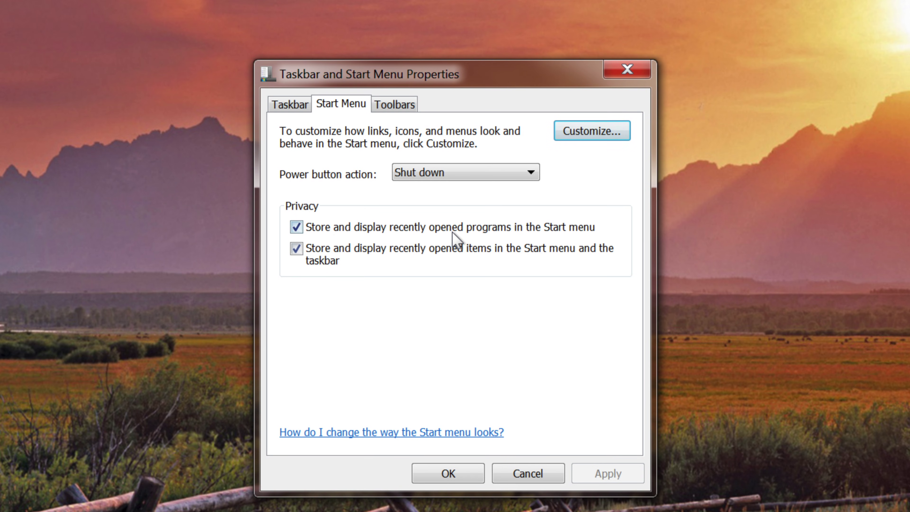
Cut the number of recent programs shown on Start to 4 and apply it
key(super)
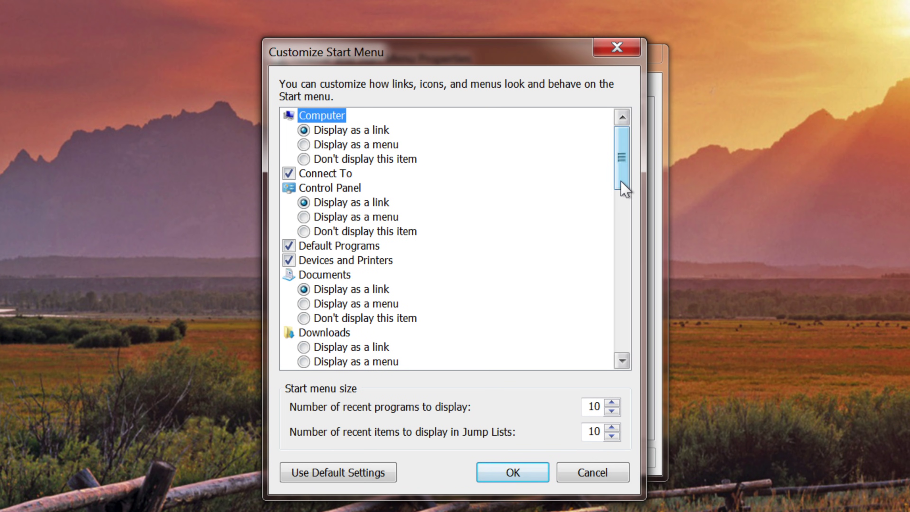
drag(624, 195, 619, 246)
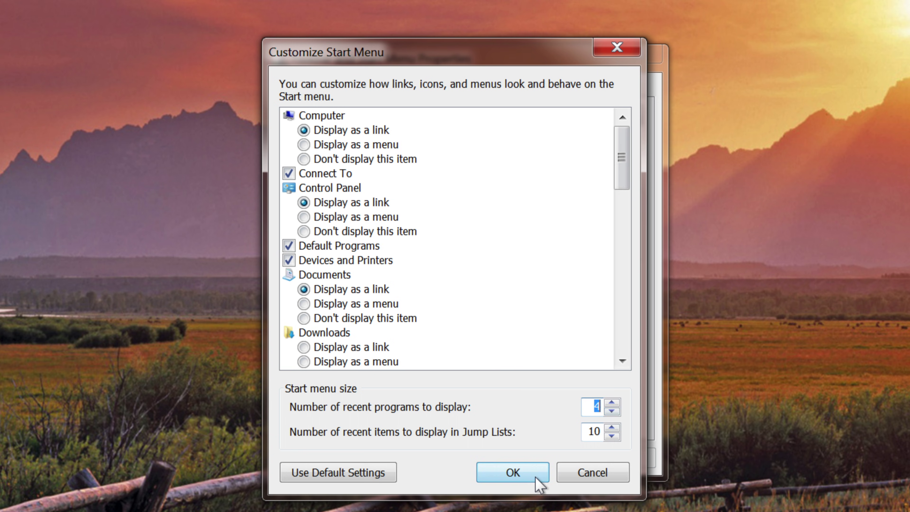
click(537, 477)
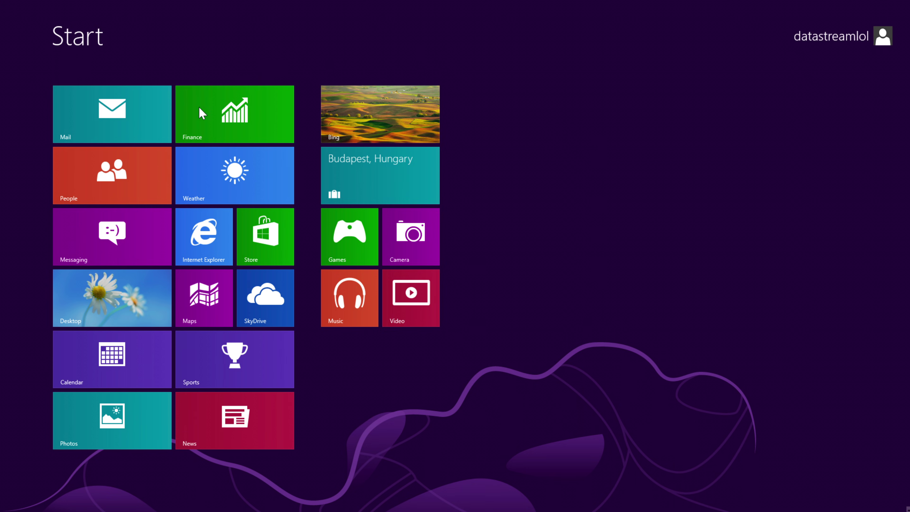
key(super+d)
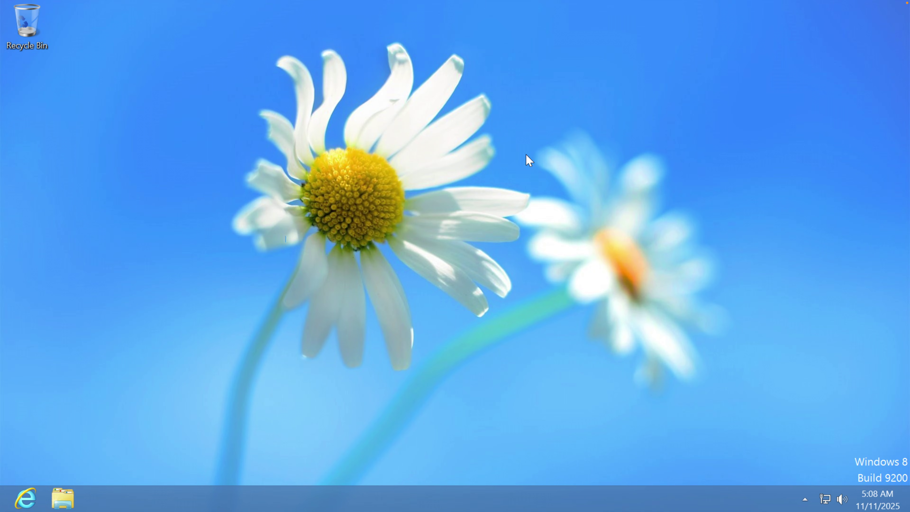
drag(597, 81, 310, 321)
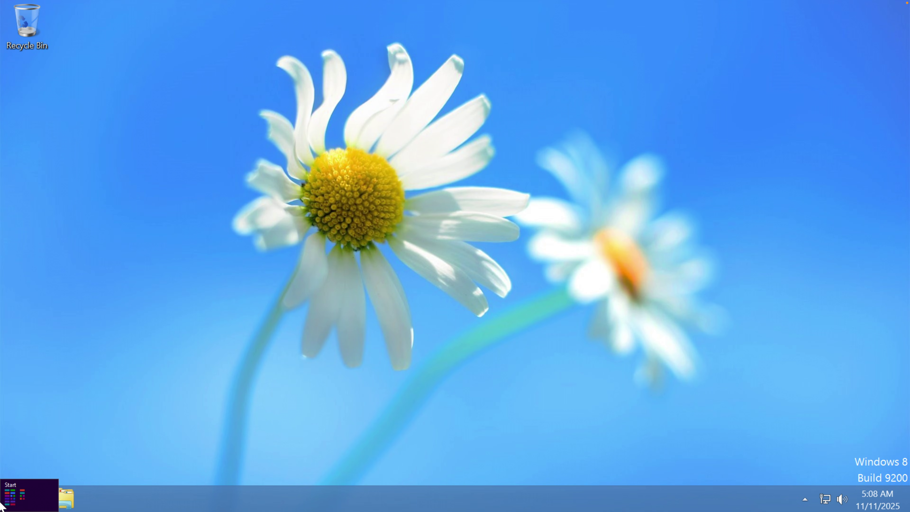
click(1, 505)
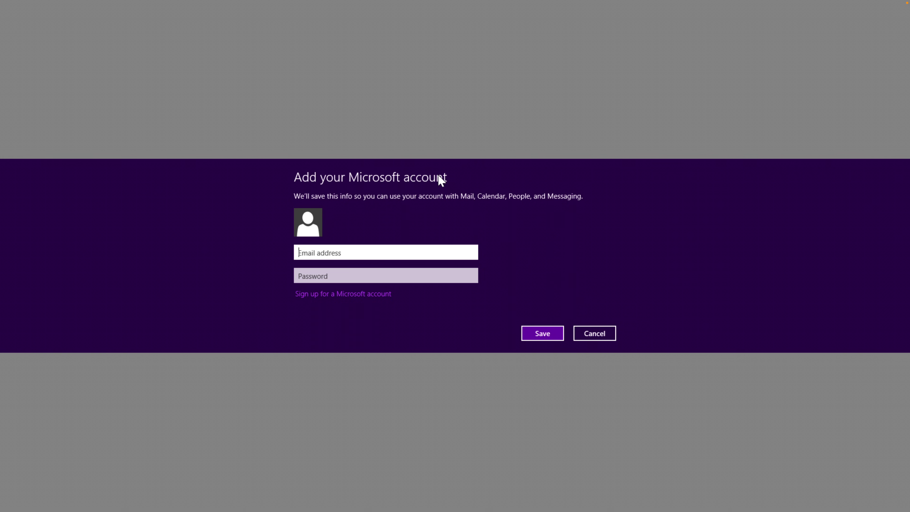
click(594, 333)
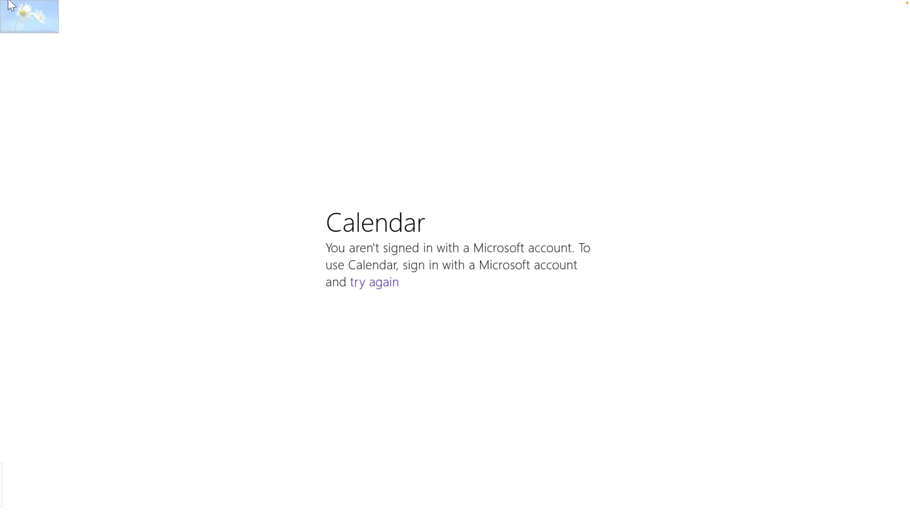
key(super)
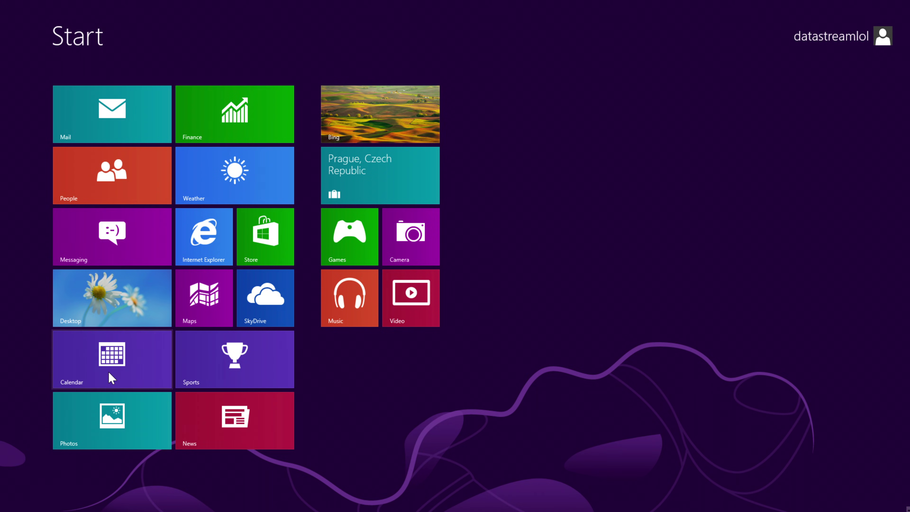
right_click(111, 371)
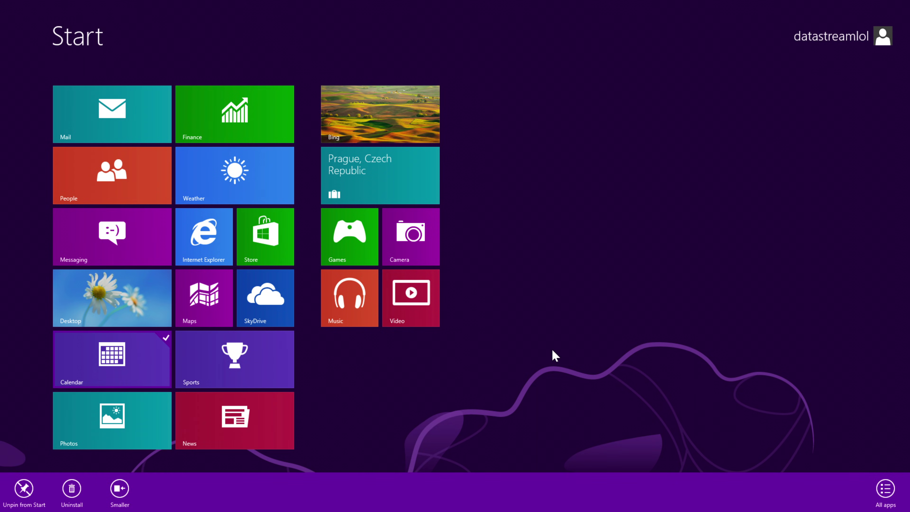
key(super)
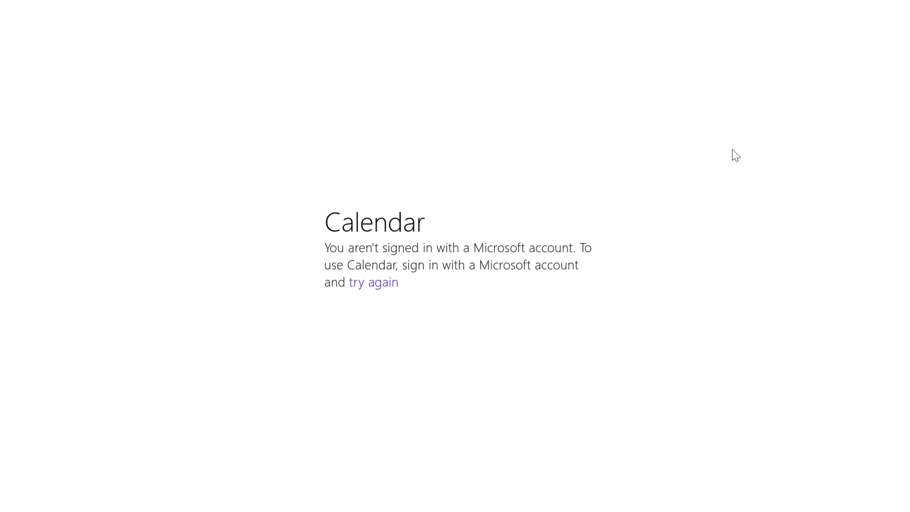
mouse_move(908, 7)
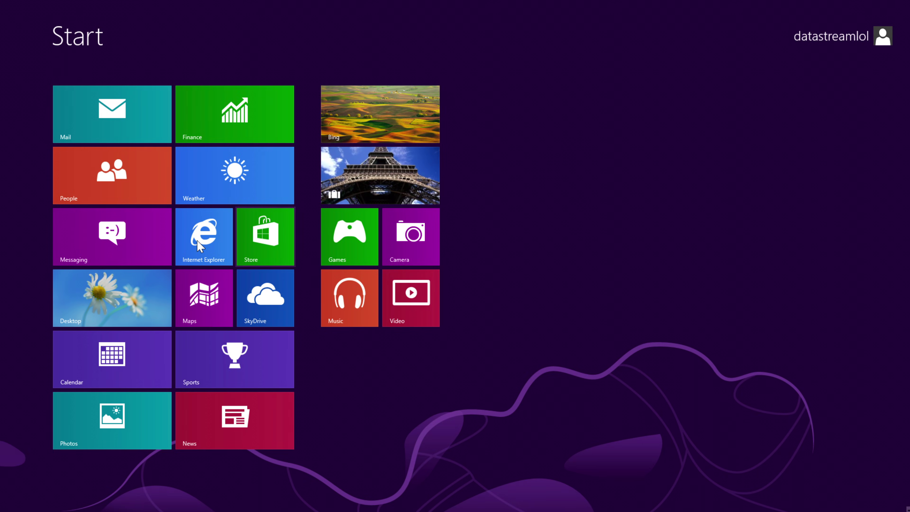
right_click(550, 167)
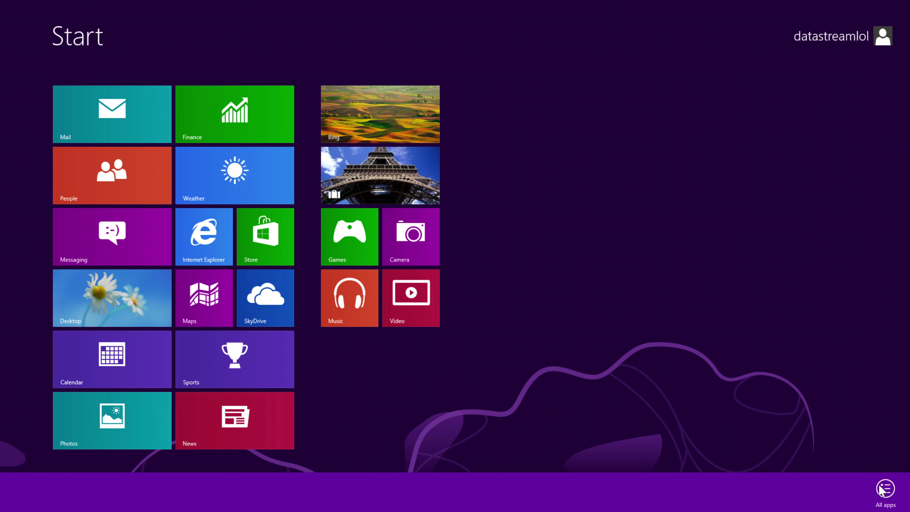
click(883, 488)
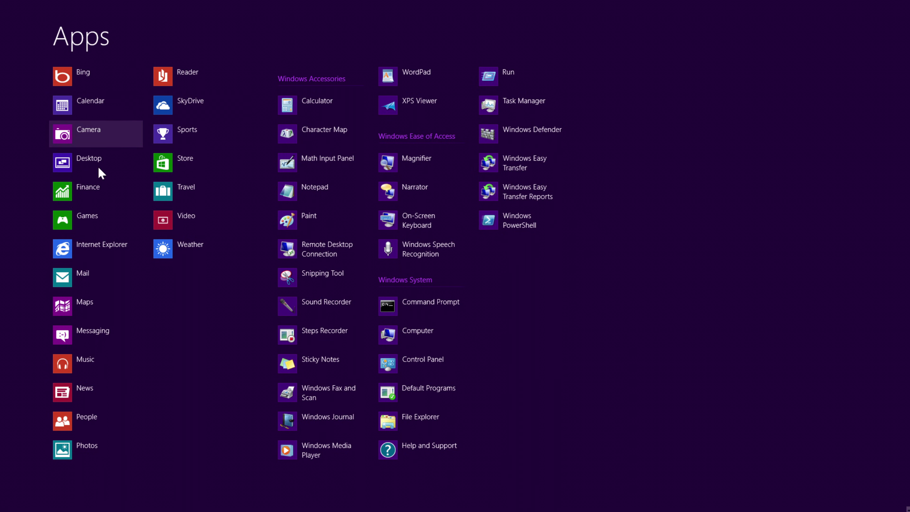
text(thk)
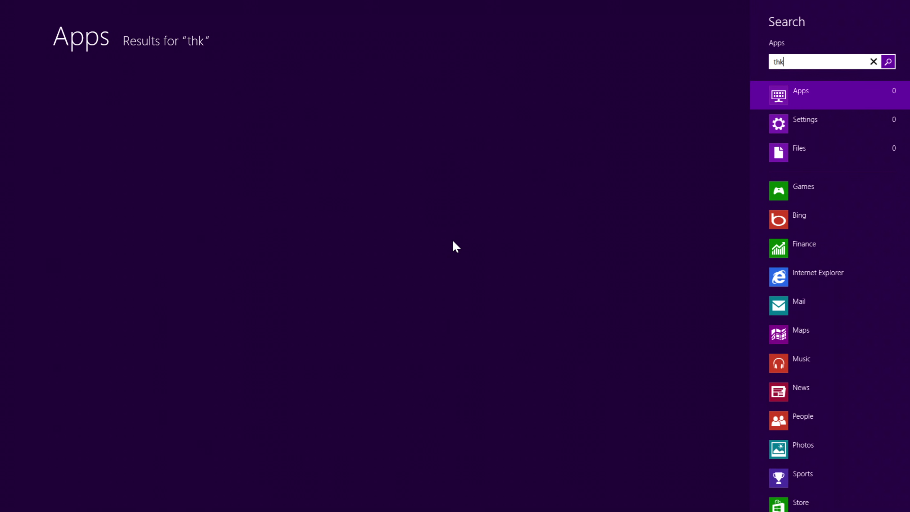
key(Escape)
right_click(533, 281)
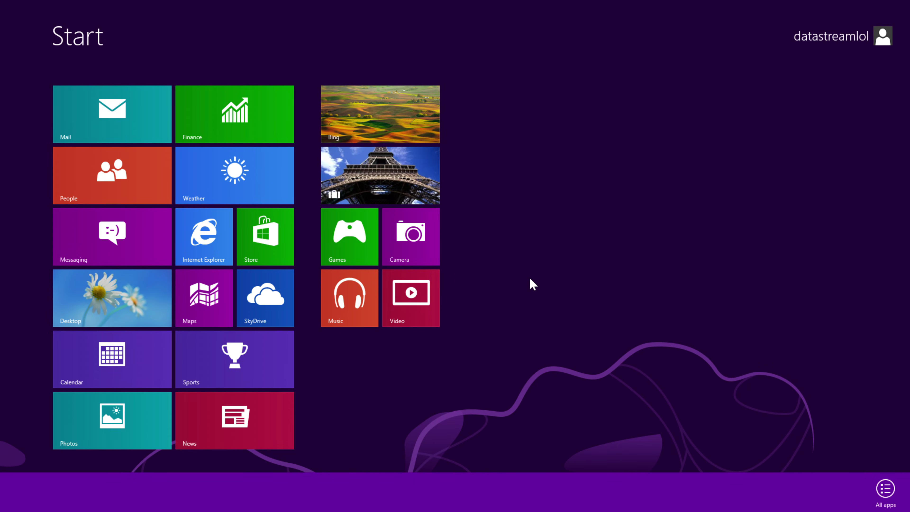
right_click(531, 282)
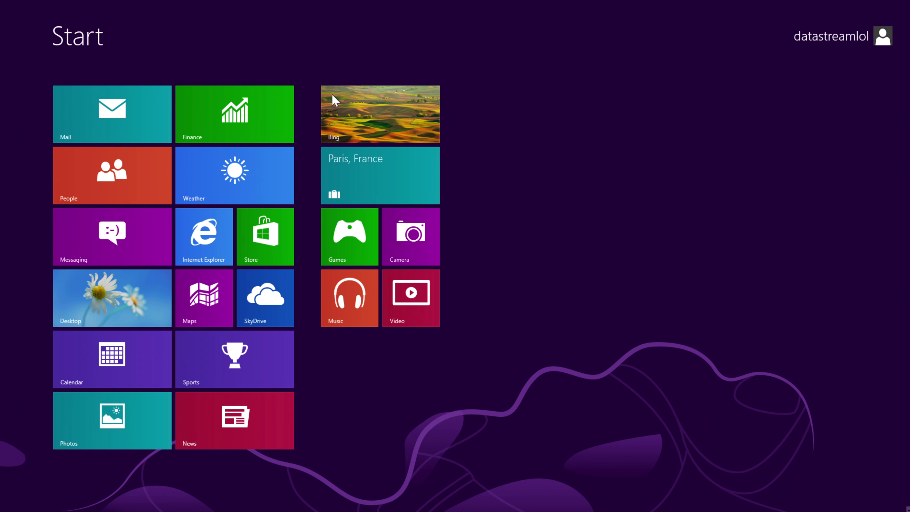
Look at the account options, then select and deselect the Travel tile
click(882, 36)
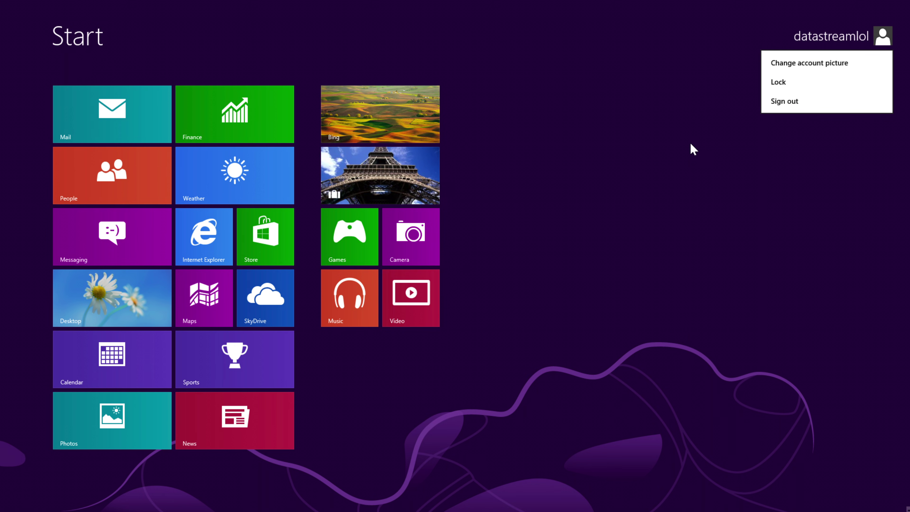
click(693, 149)
right_click(427, 172)
right_click(344, 154)
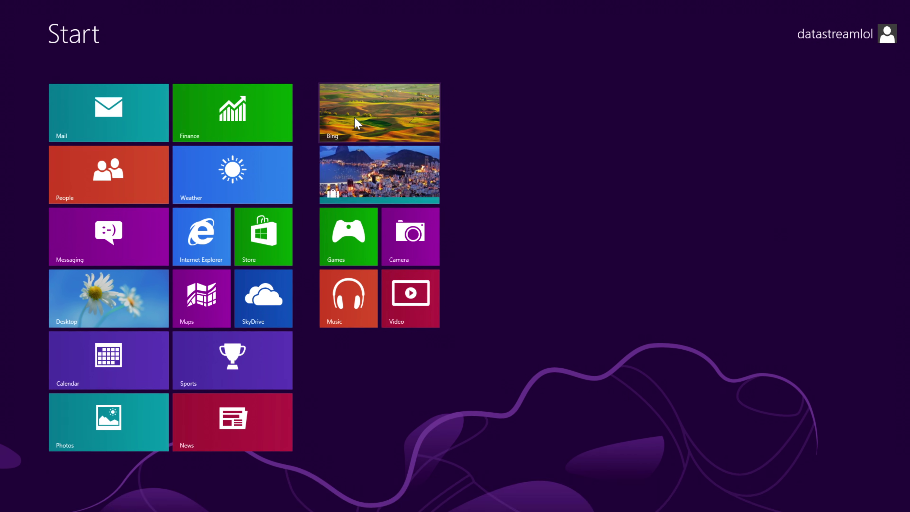
Move Bing below Games and Video, Camera beside Music, Weather under Bing, then shrink Weather
drag(359, 124, 484, 223)
drag(423, 190, 556, 114)
drag(238, 193, 380, 298)
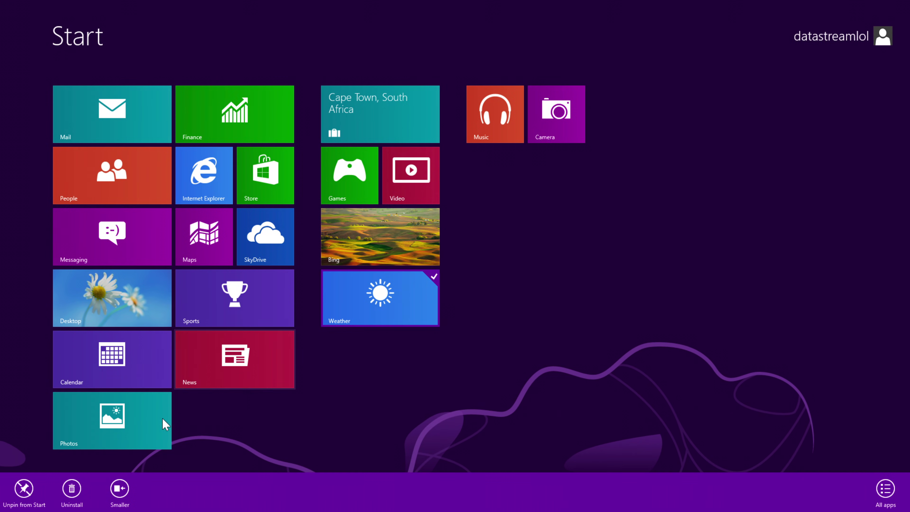
click(120, 490)
click(120, 489)
right_click(381, 282)
click(888, 485)
text(se)
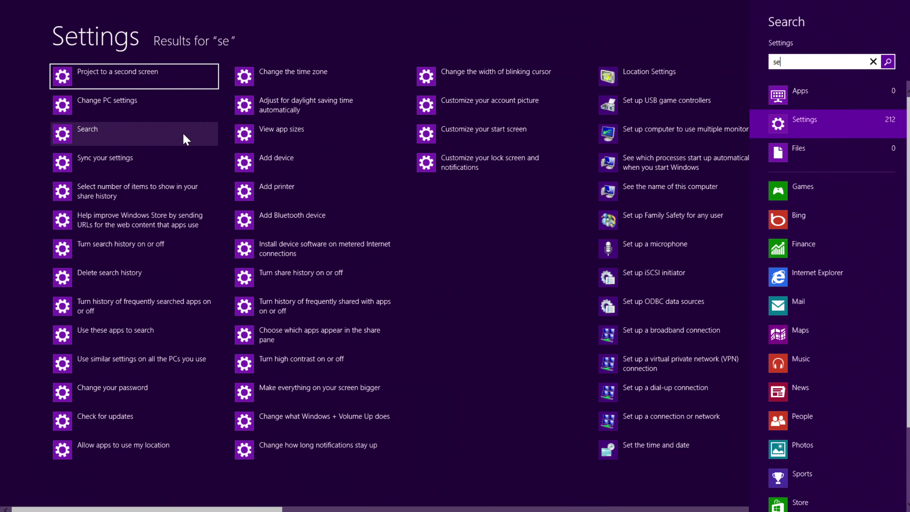
click(502, 129)
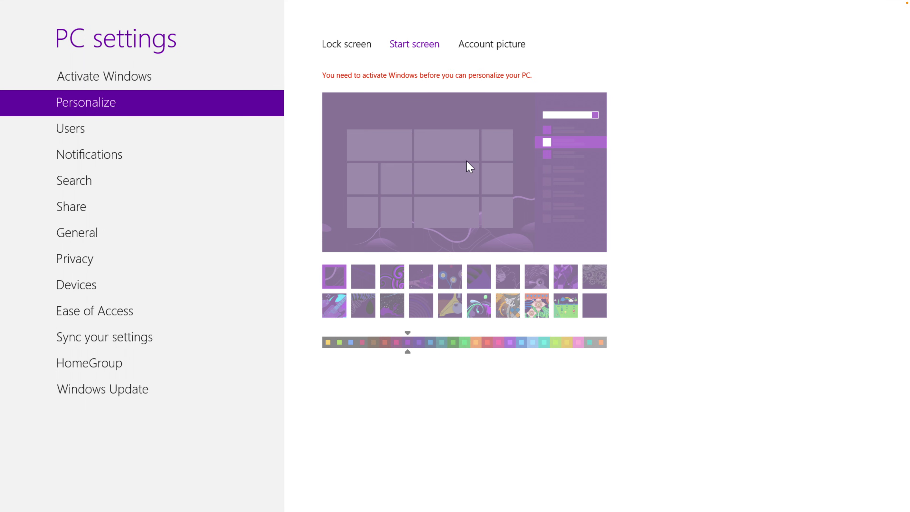
key(super)
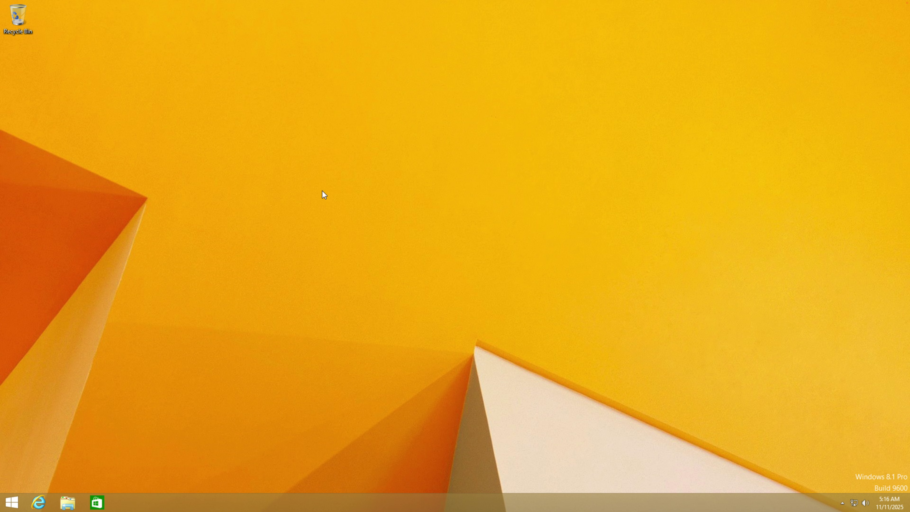
Move the Games tile below Maps, make News large, and check the search and account panes
click(11, 502)
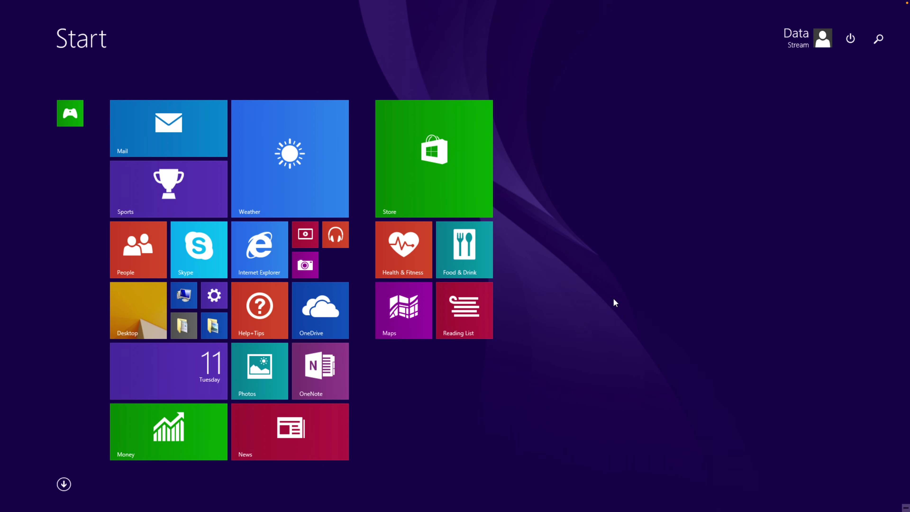
drag(66, 112, 333, 358)
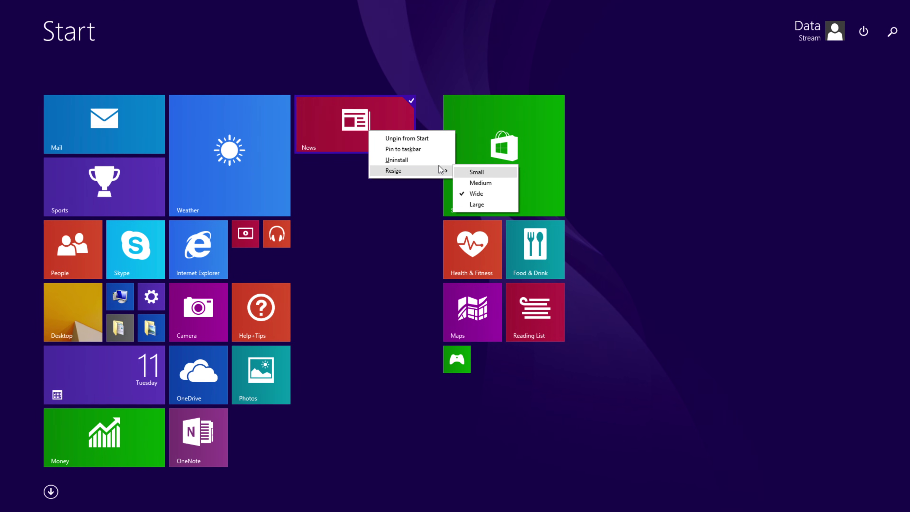
click(476, 204)
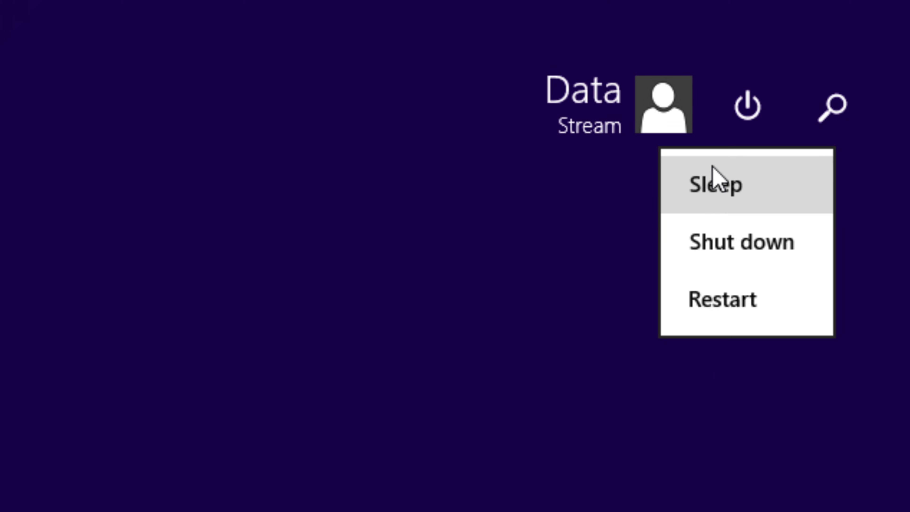
click(764, 143)
click(832, 107)
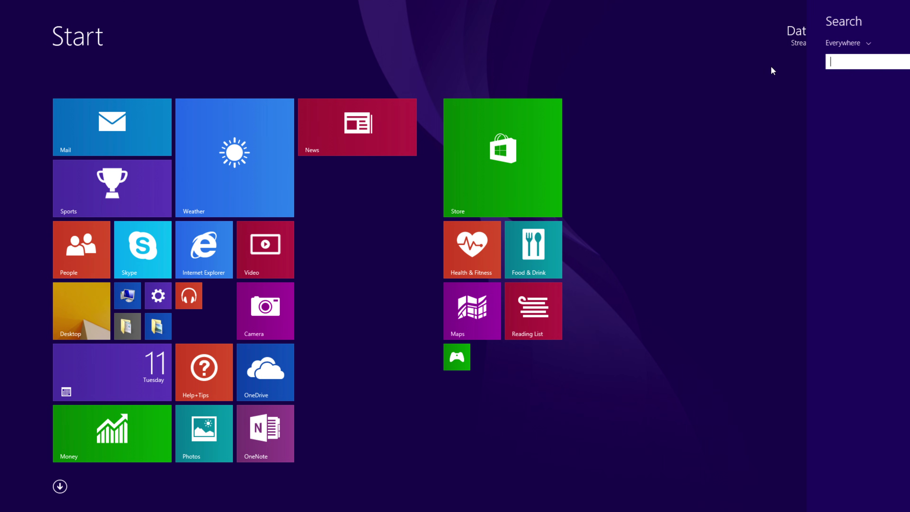
click(782, 63)
click(804, 40)
click(676, 112)
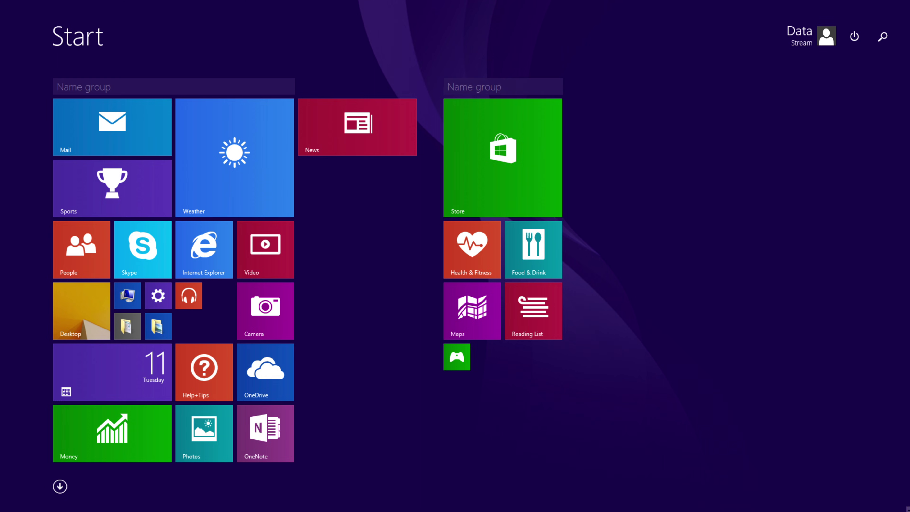
Name the left tile group 'Main' and the right one 'Whatever', then show all apps
click(487, 86)
key(shift+Tab)
text(Main)
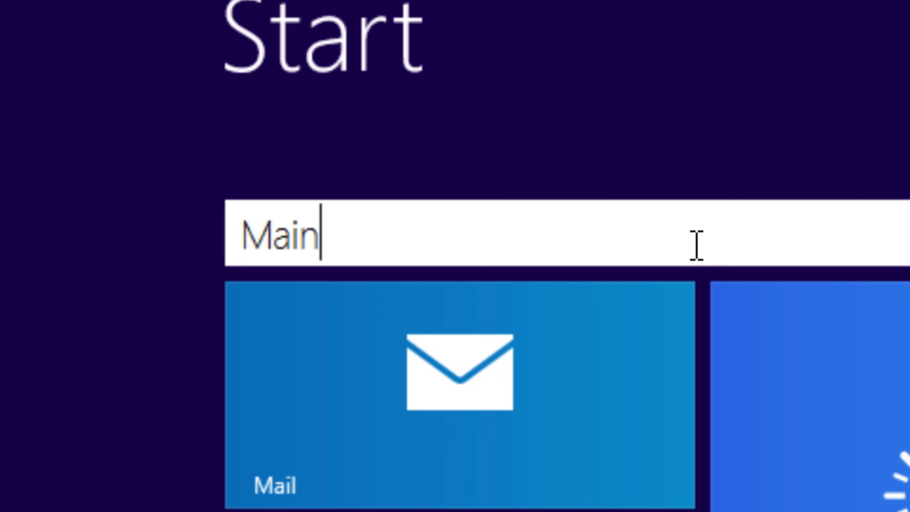
key(Tab)
text(Whatever)
key(Return)
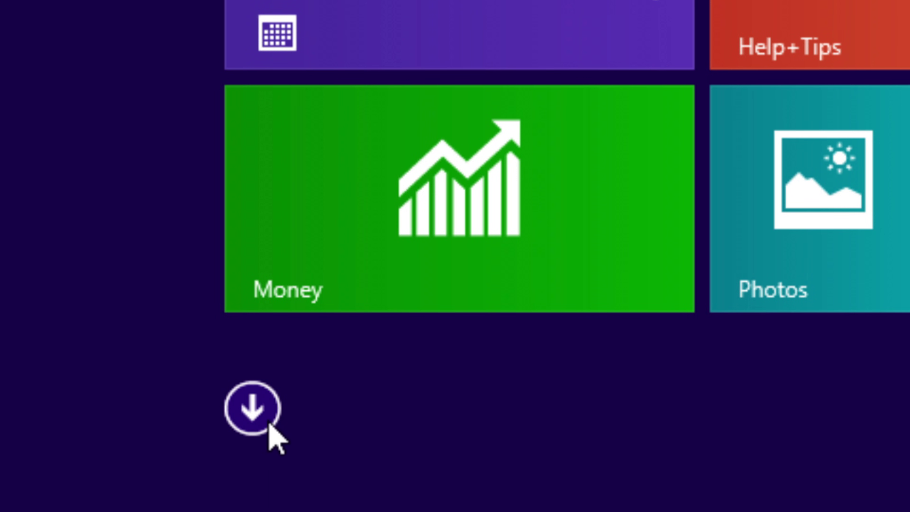
click(254, 416)
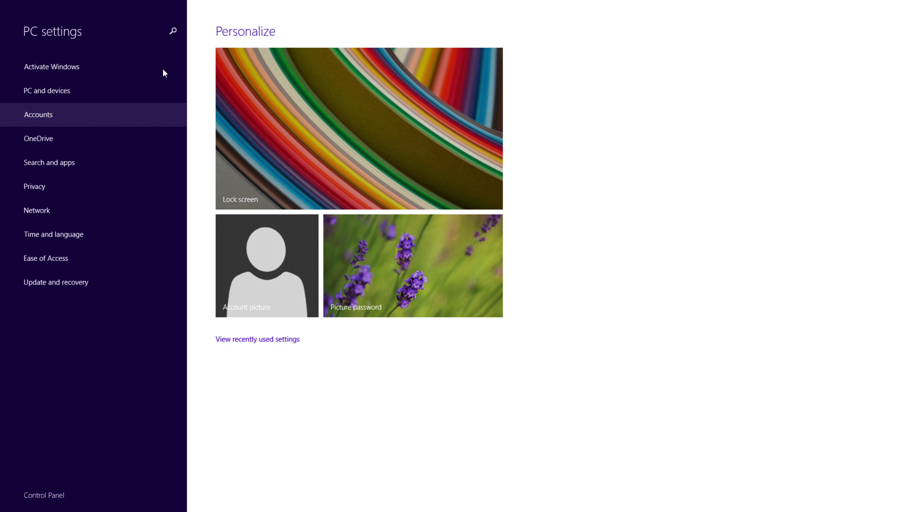
Search settings for 'start' and open 'Change the background and colors on Start'
click(173, 31)
click(174, 31)
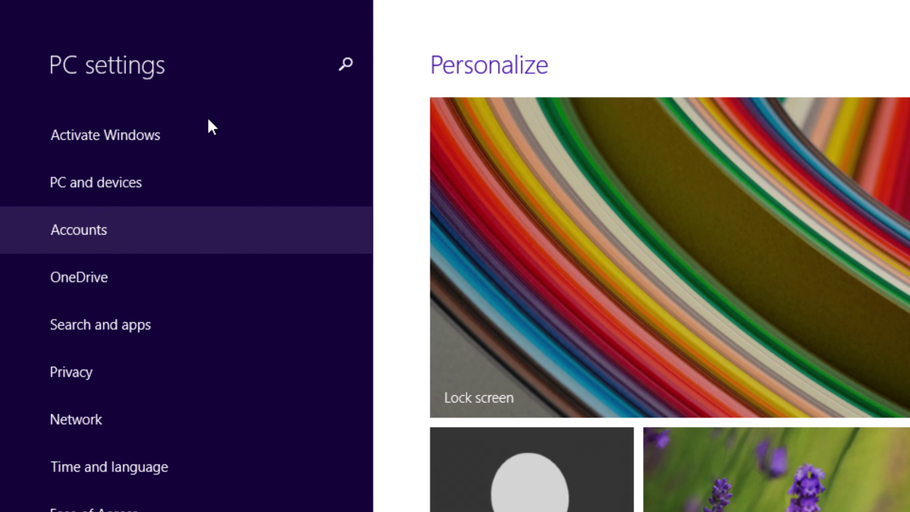
click(345, 70)
text(start)
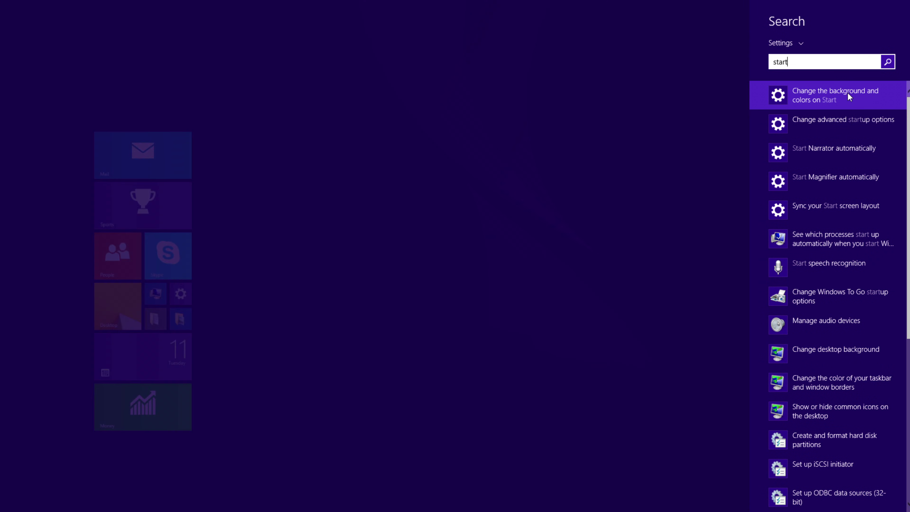
click(775, 229)
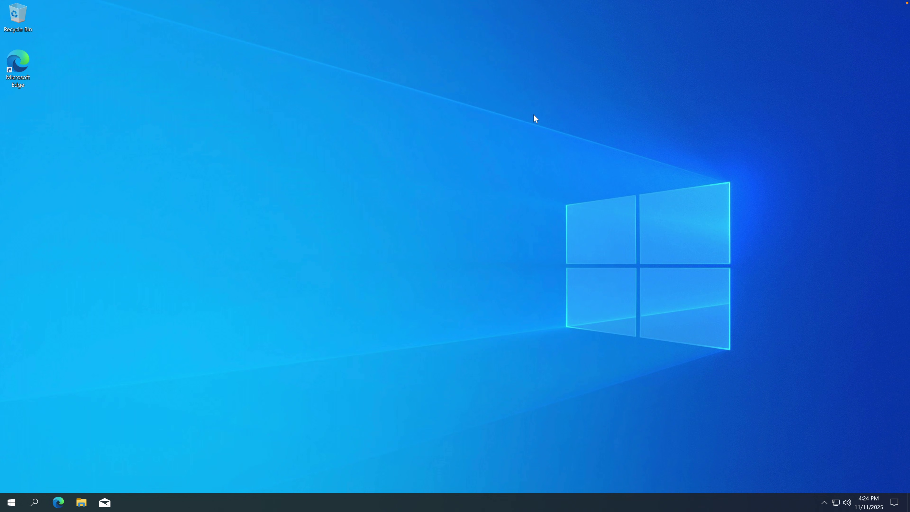
Uninstall Microsoft Solitaire Collection from its Start tile and confirm
drag(535, 118, 352, 267)
drag(486, 284, 382, 197)
click(11, 502)
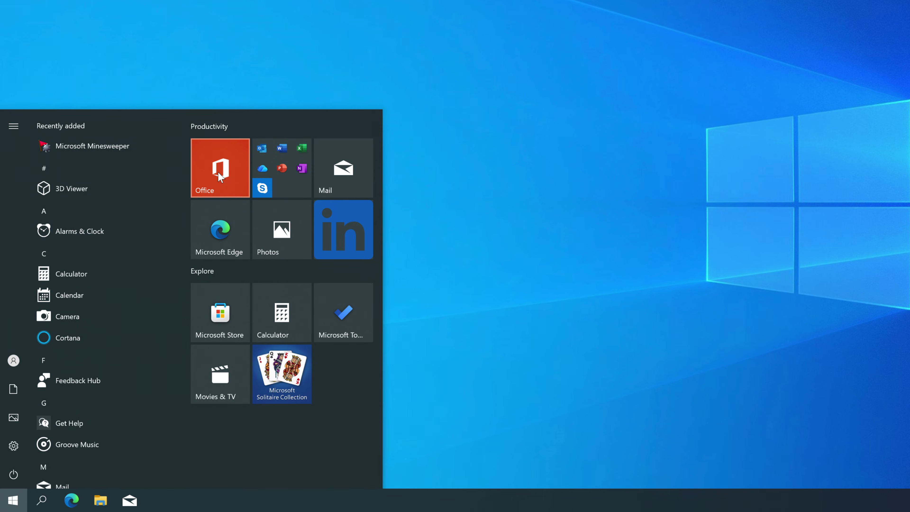
right_click(282, 387)
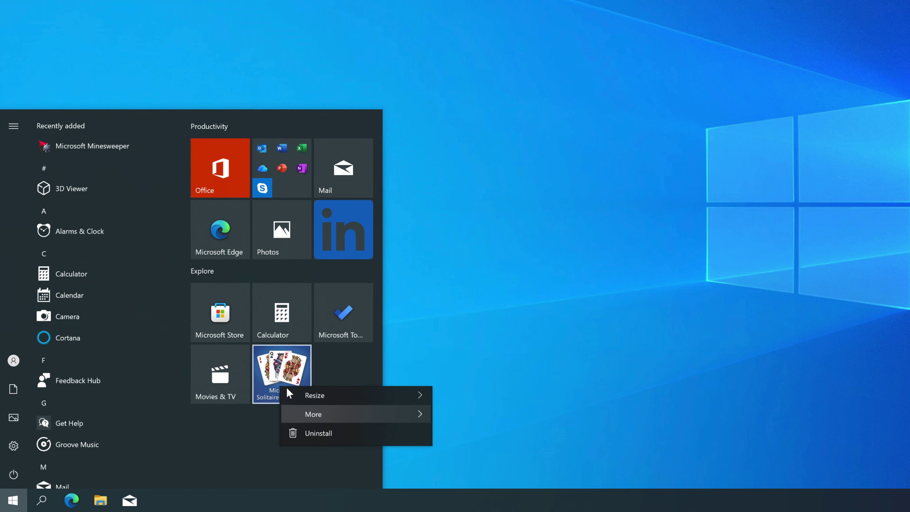
click(324, 448)
click(319, 324)
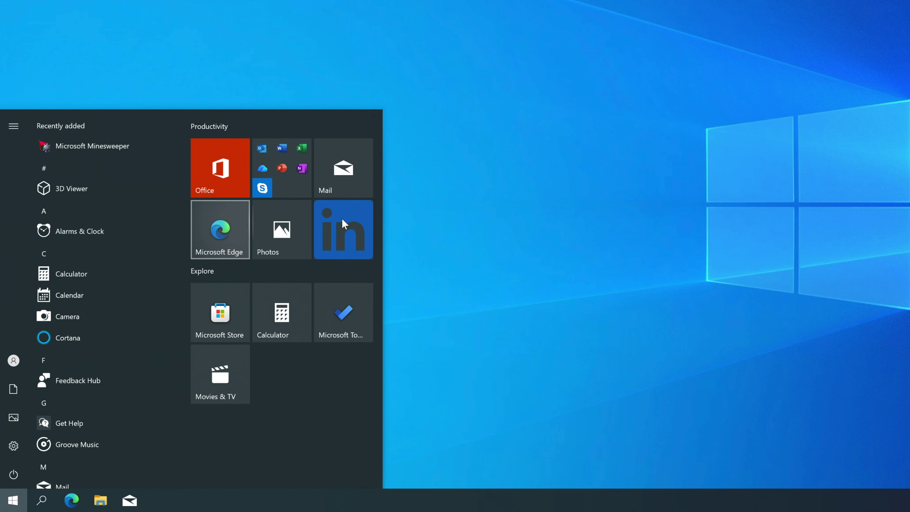
Launch the Office app and scroll through the Start menu tiles
click(220, 169)
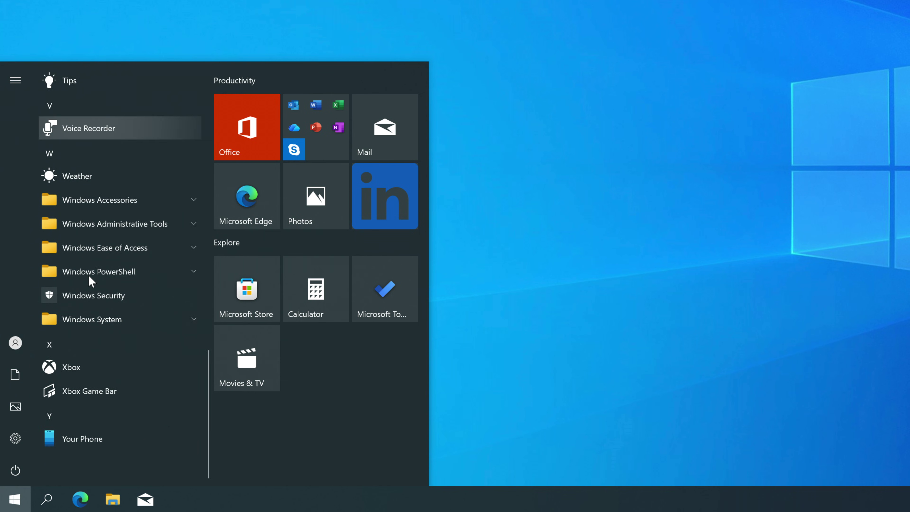
scroll(90, 278, up, 15)
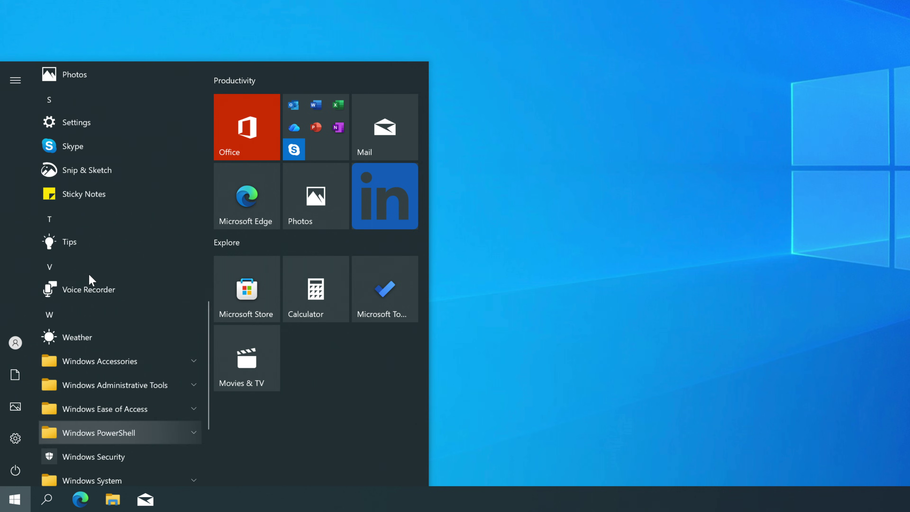
scroll(91, 267, down, 15)
scroll(61, 280, up, 15)
scroll(61, 272, down, 15)
scroll(88, 279, up, 15)
scroll(88, 278, down, 15)
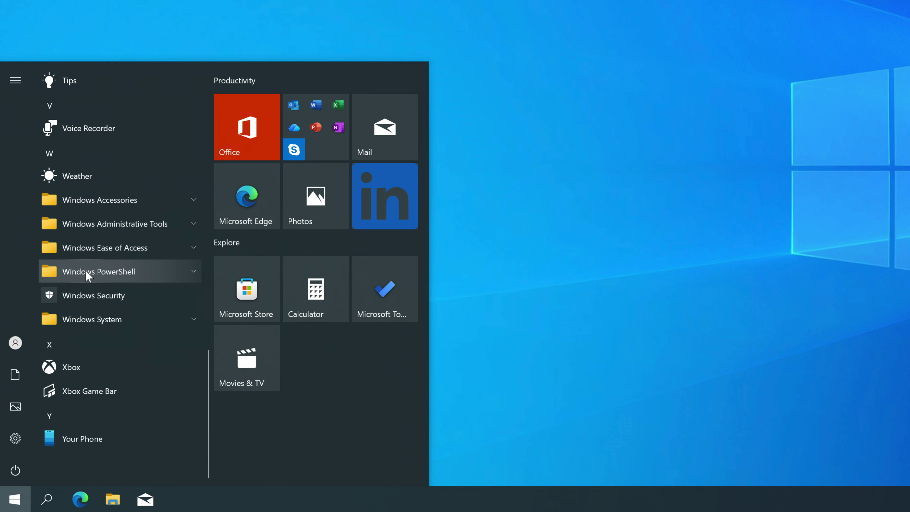
scroll(85, 271, up, 15)
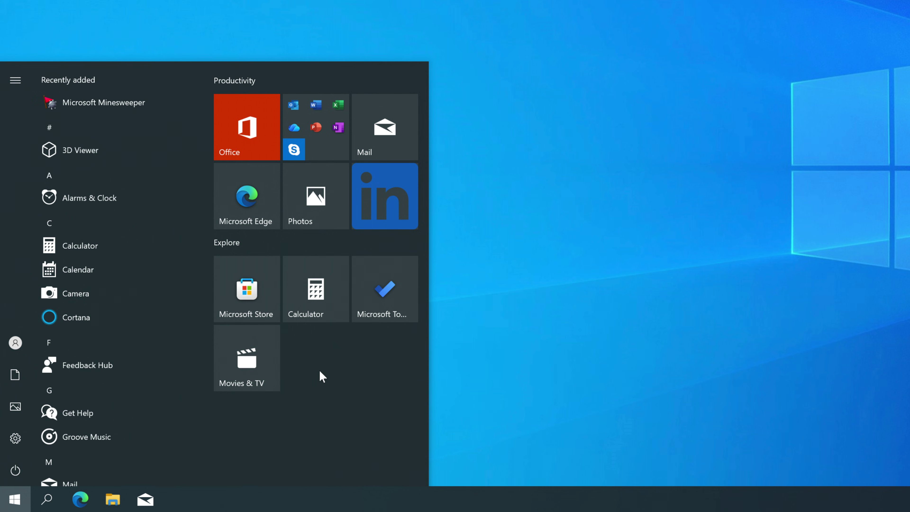
scroll(146, 311, down, 15)
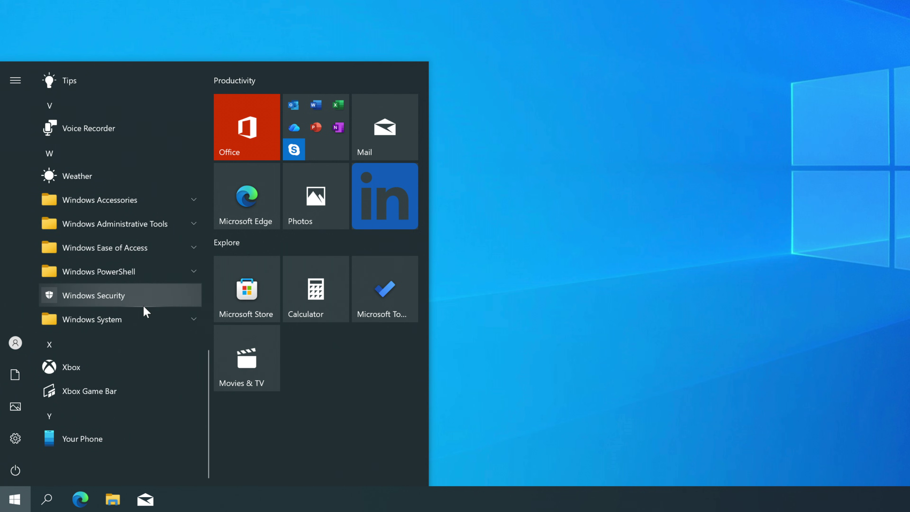
scroll(142, 321, up, 10)
scroll(140, 317, up, 10)
scroll(134, 305, down, 15)
scroll(134, 310, up, 12)
scroll(135, 314, up, 3)
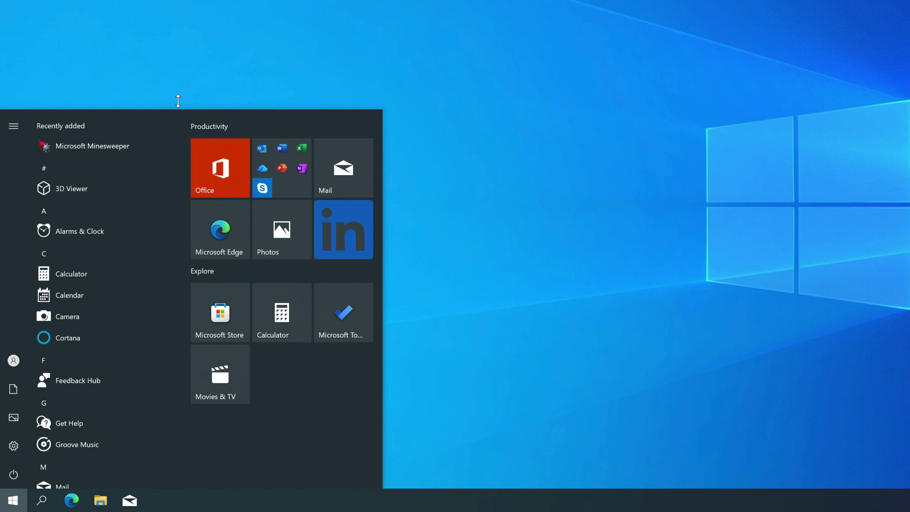
Drag the Start menu taller and expand its side pane to show labels
drag(178, 101, 182, 53)
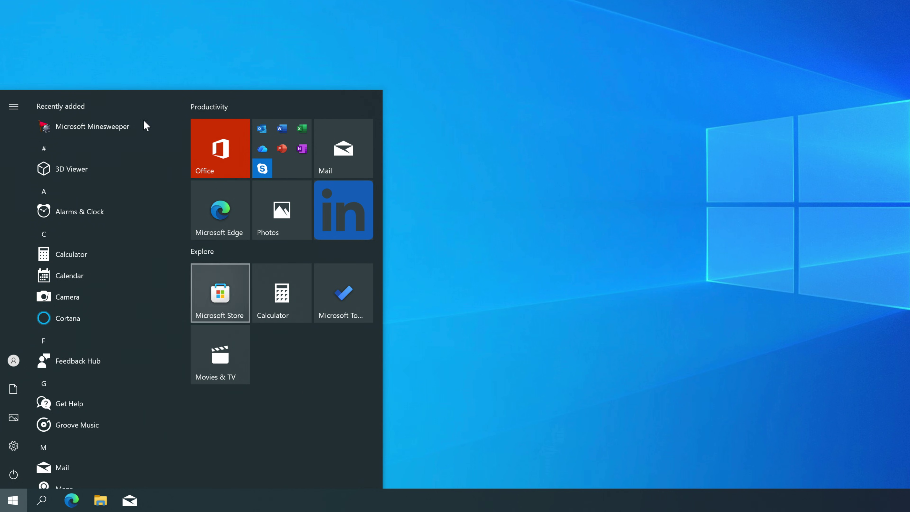
click(13, 106)
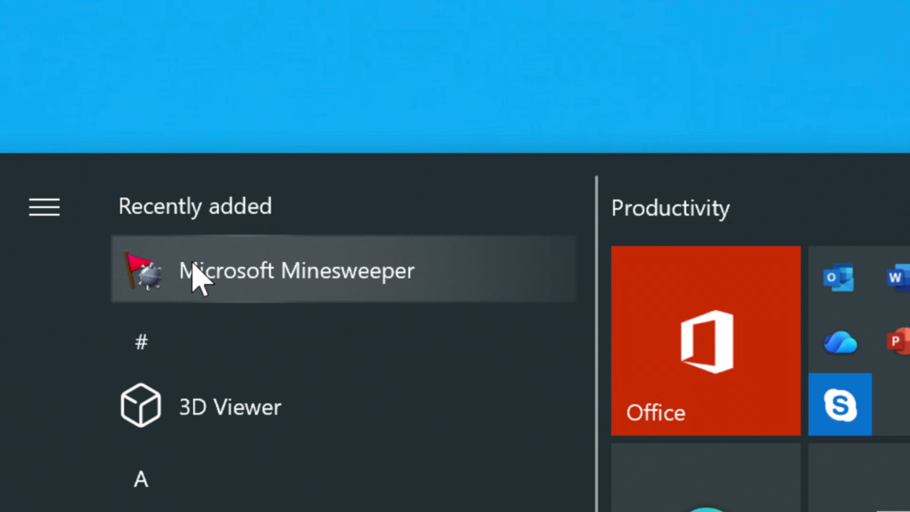
mouse_move(53, 204)
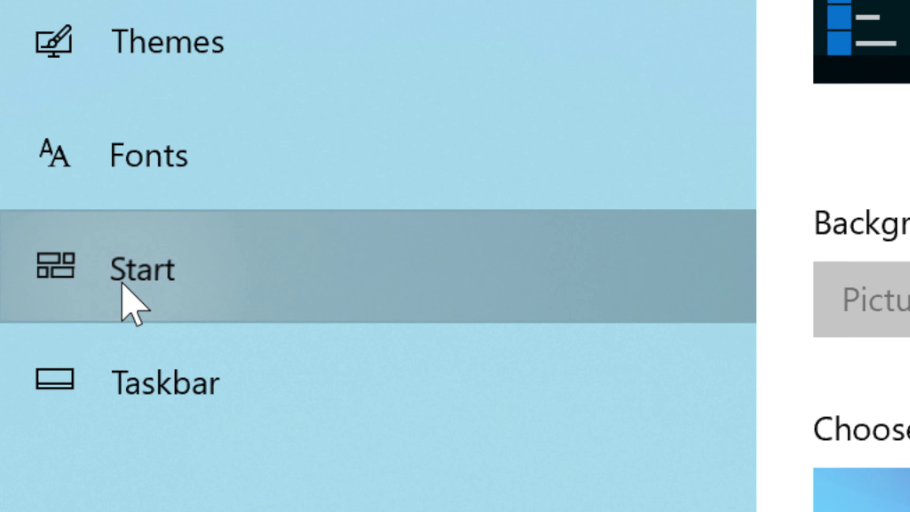
Reach the Start personalization settings again by way of the taskbar's settings
click(122, 284)
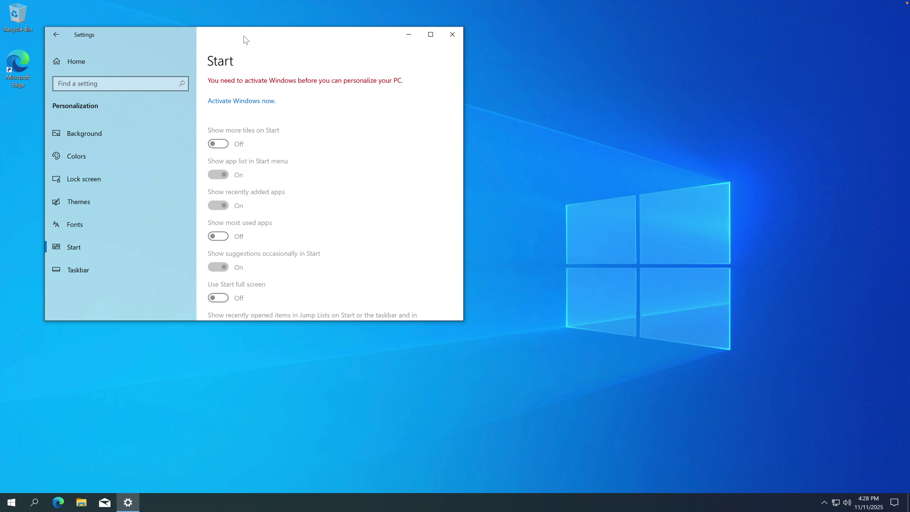
click(450, 32)
right_click(262, 501)
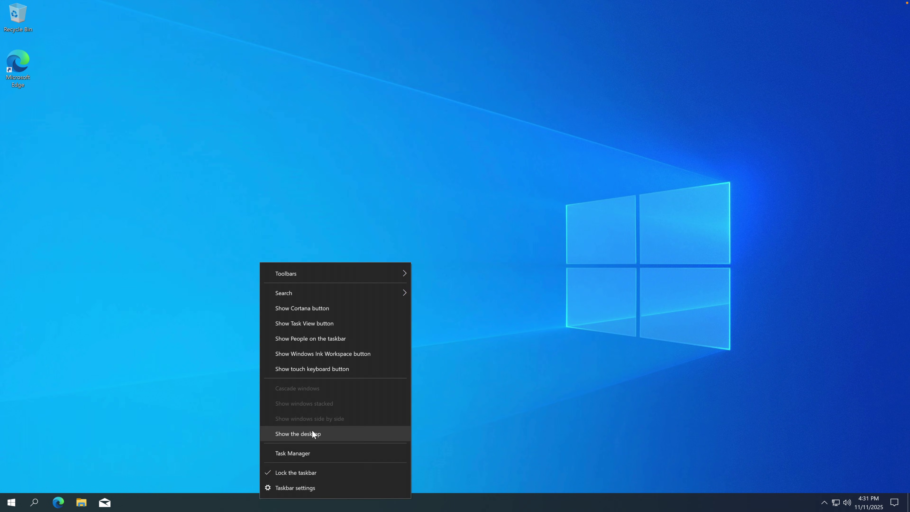
click(311, 491)
scroll(491, 219, down, 5)
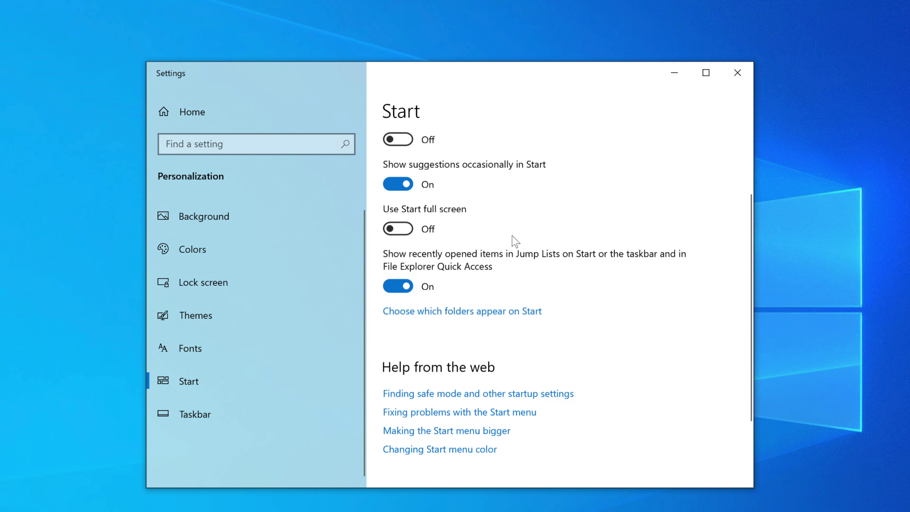
scroll(514, 238, up, 5)
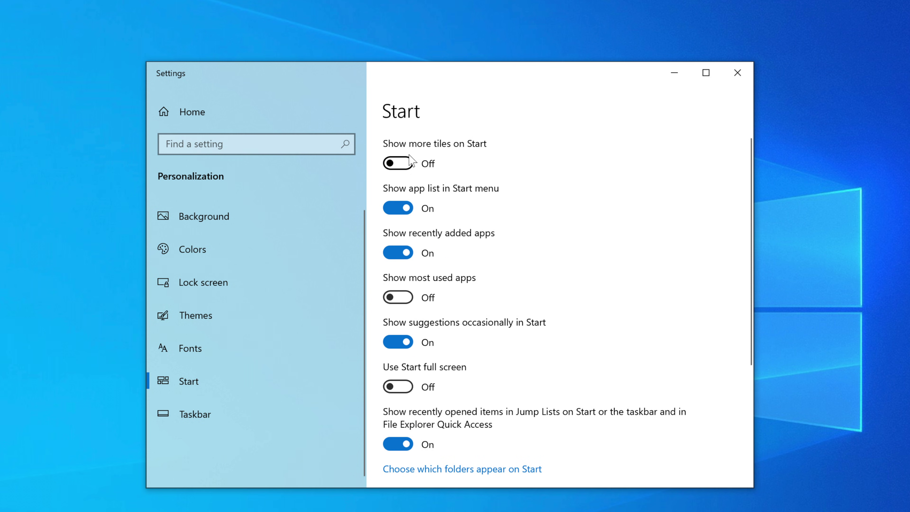
Turn 'Show more tiles' On and check the wider tile layout in Start
click(398, 163)
key(super)
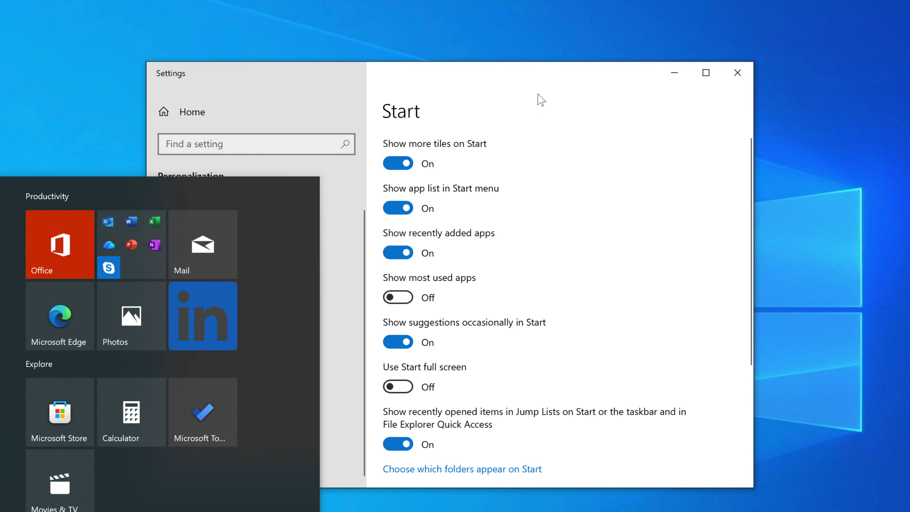
click(633, 21)
Switch off the app list in Start and recently opened items in Jump Lists
click(511, 117)
key(super)
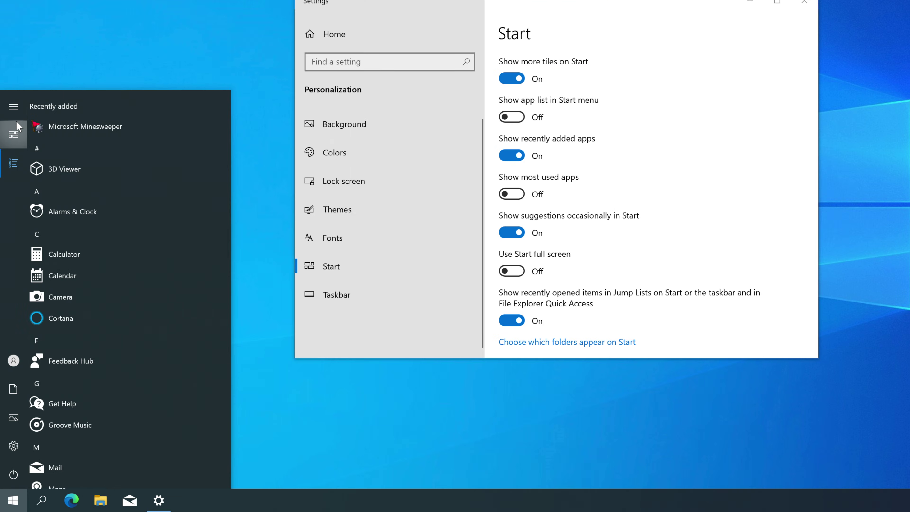
click(14, 135)
click(13, 106)
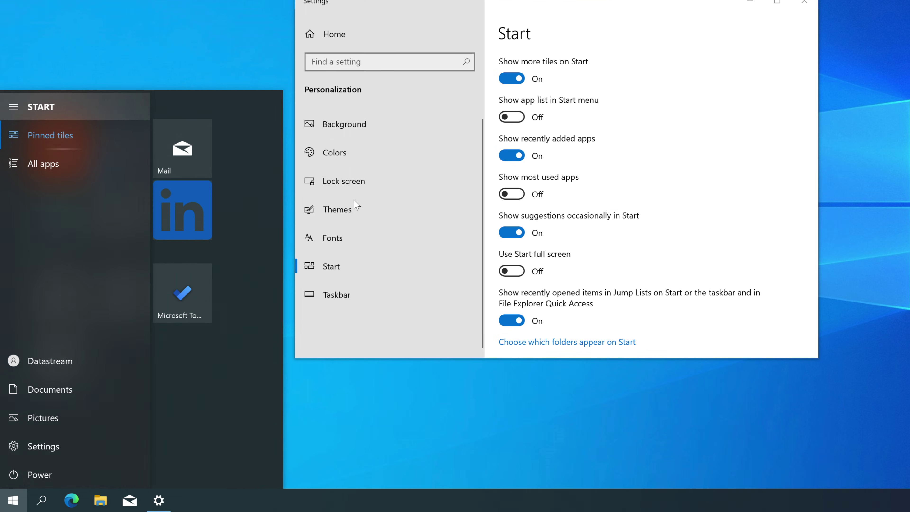
scroll(588, 178, down, 5)
click(511, 140)
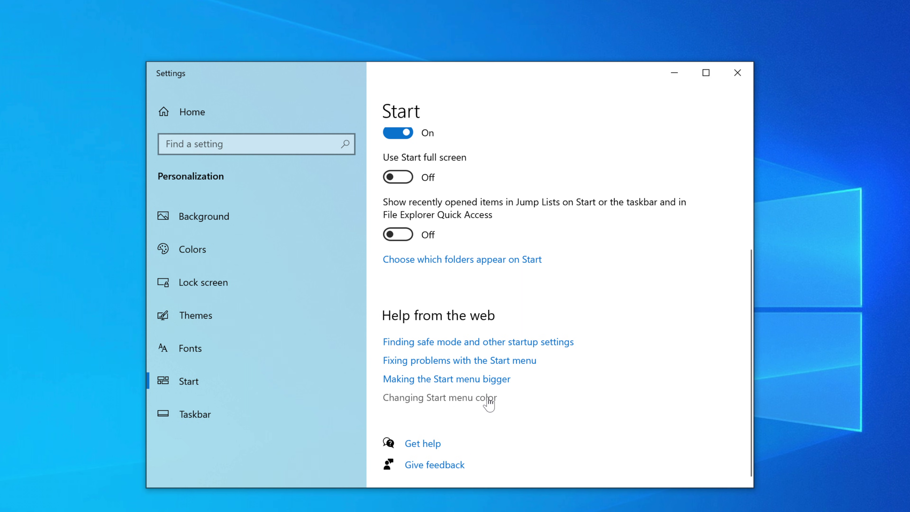
Pick red as the Windows 10 accent colour in the Colours settings
click(195, 256)
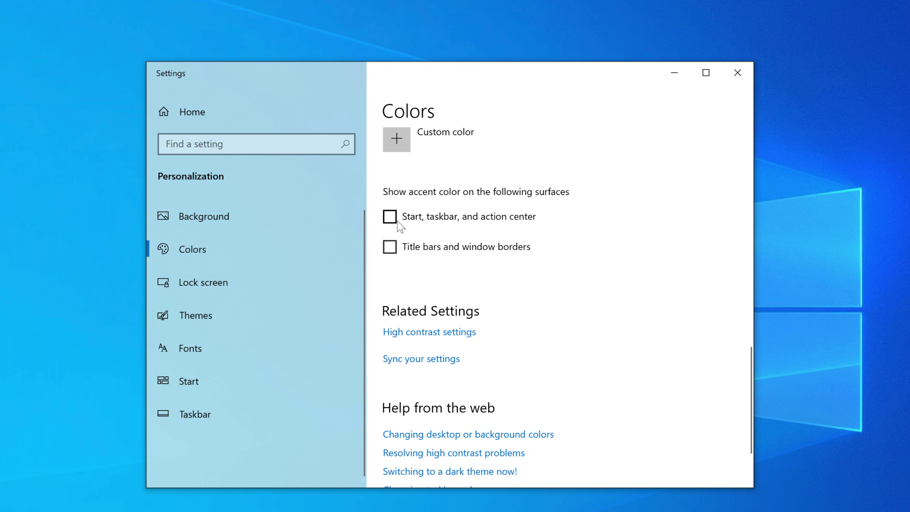
scroll(404, 225, up, 5)
click(432, 250)
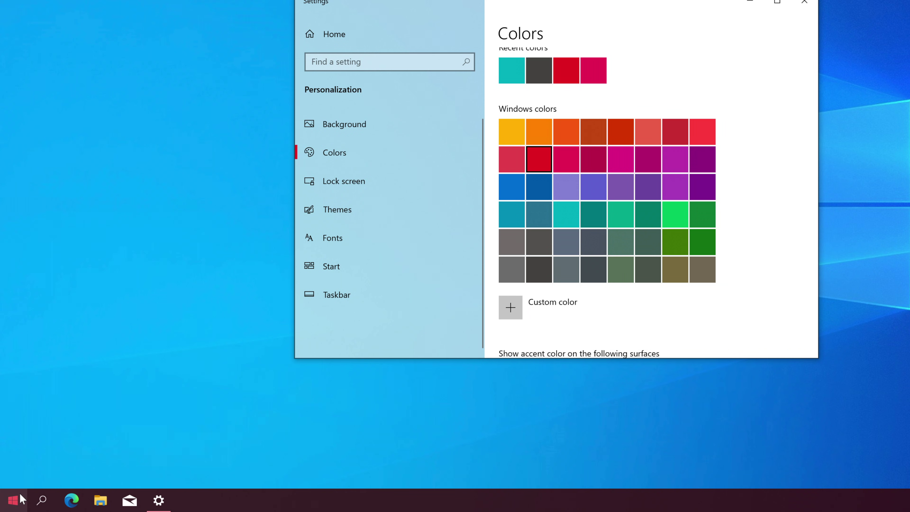
Open the Start menu and scroll through it to see the new red accent
click(21, 495)
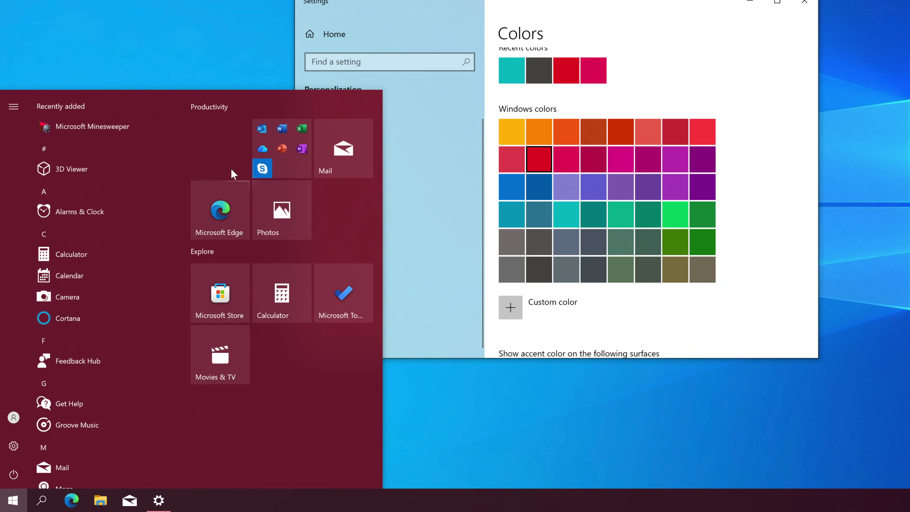
scroll(71, 432, down, 5)
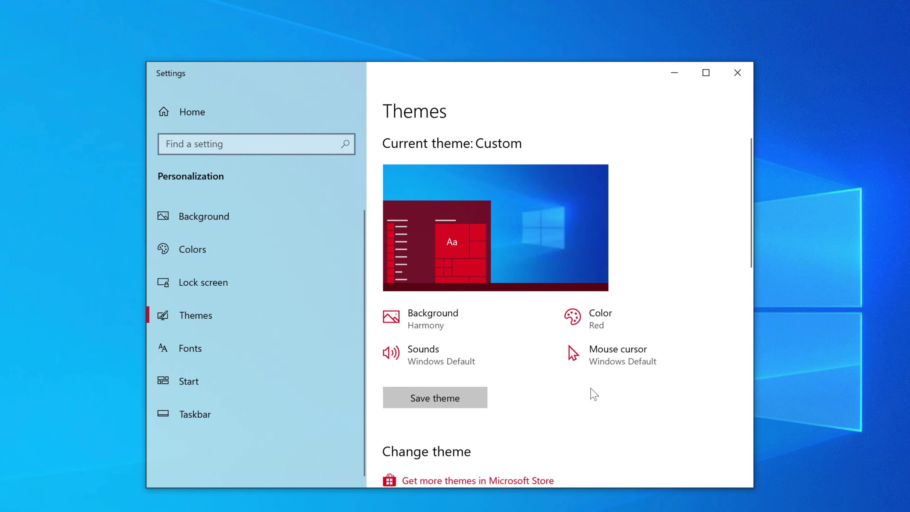
scroll(593, 394, down, 10)
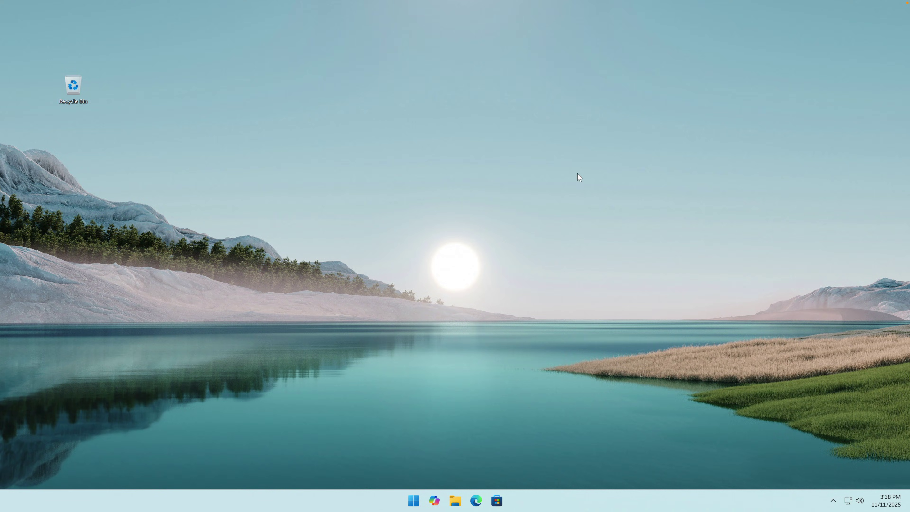
Open the Windows 11 Start menu, browse the All apps list, then bring up the search home
drag(596, 131, 331, 363)
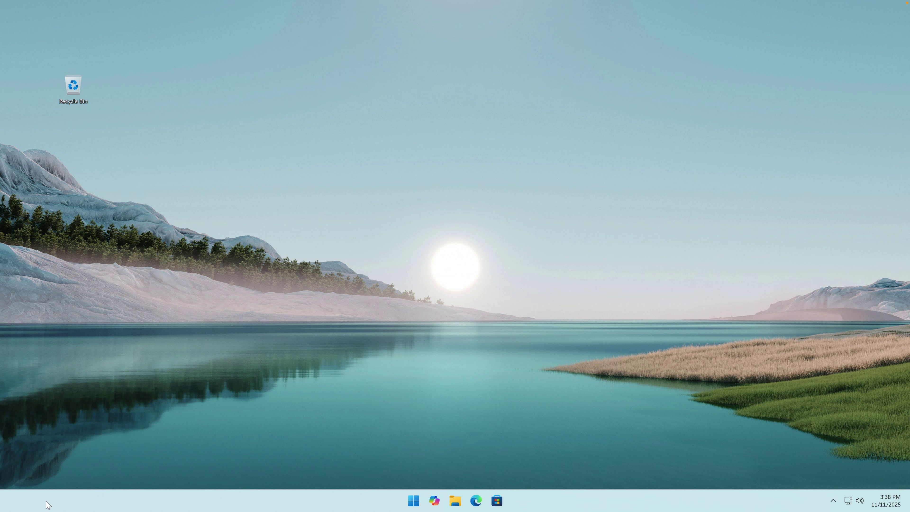
click(413, 501)
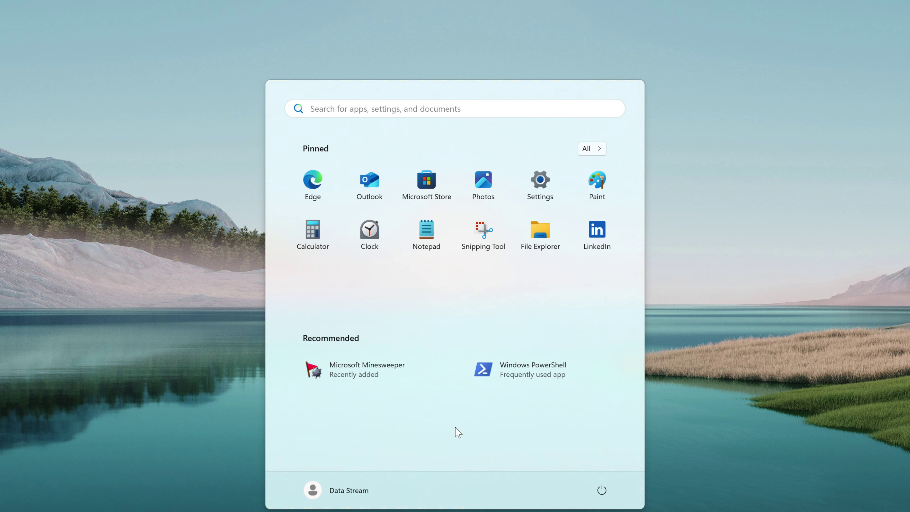
click(600, 148)
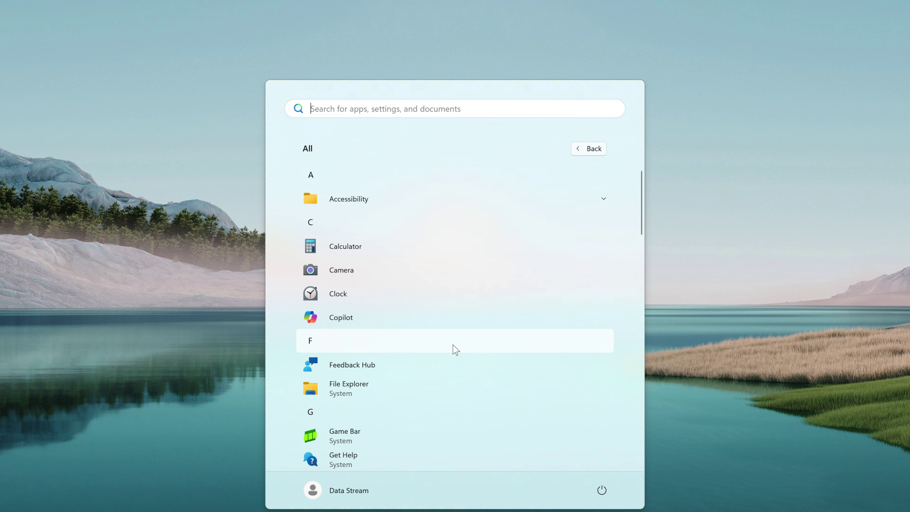
click(473, 116)
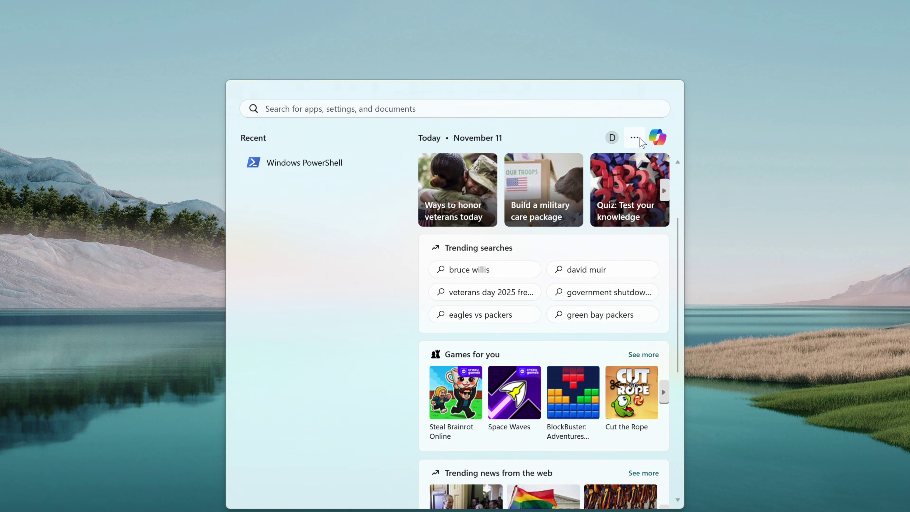
Open Search settings from the search panel's options menu, briefly checking the Start menu
click(640, 140)
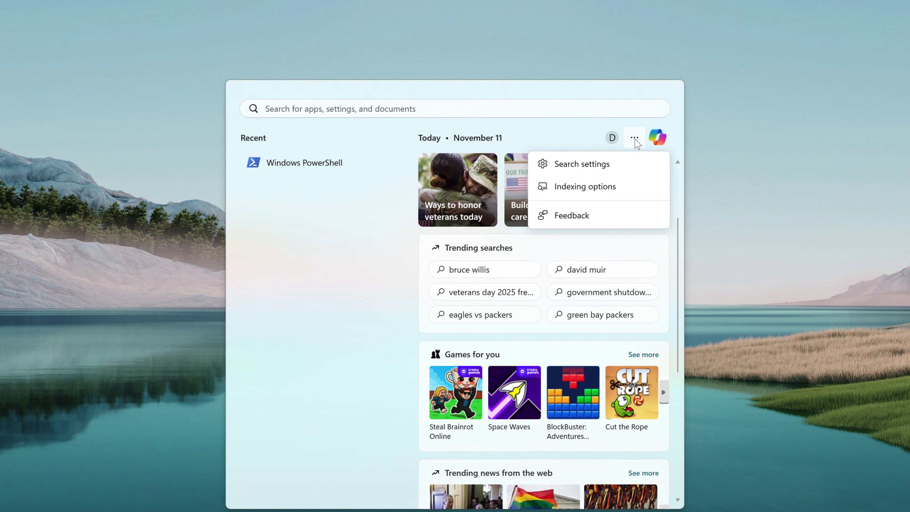
click(583, 167)
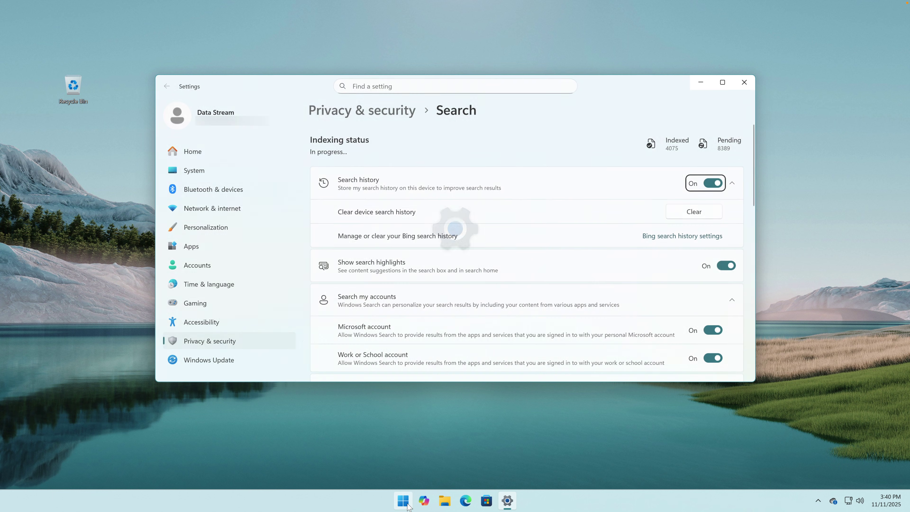
key(super)
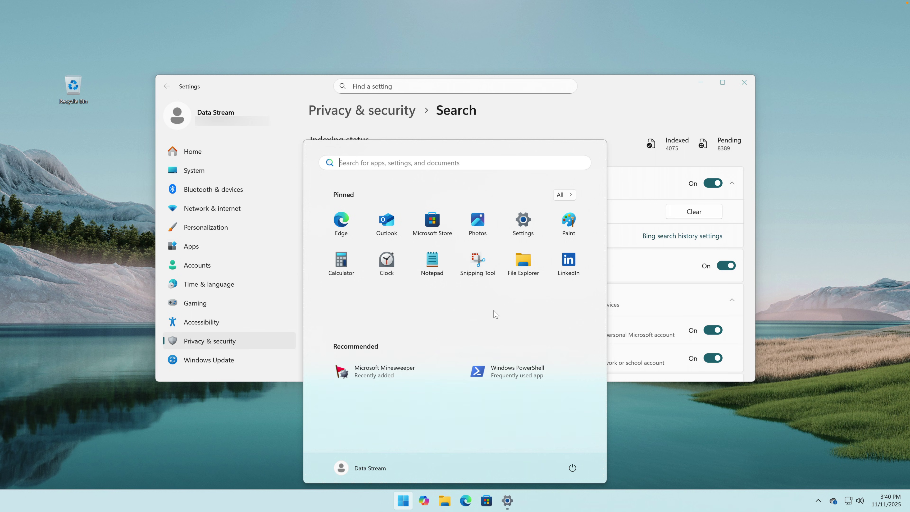
key(super)
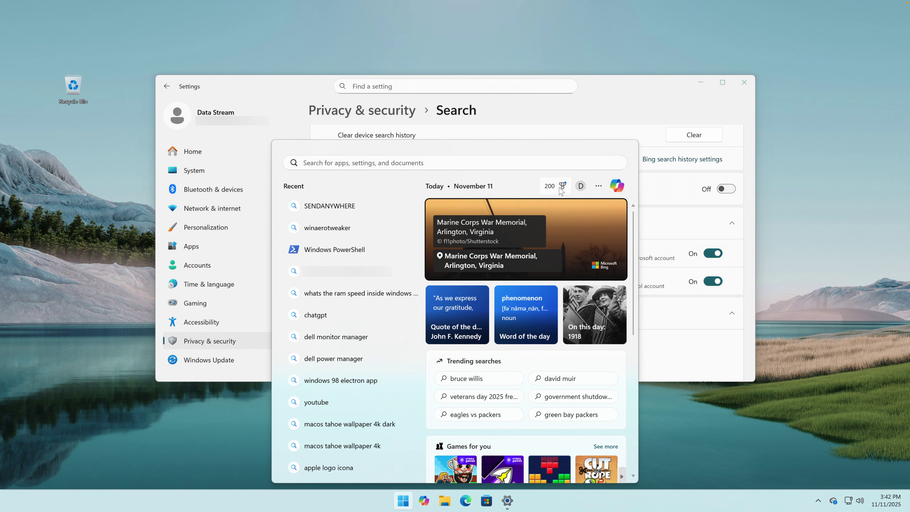
Explore the Microsoft Rewards flyout, try a 'game bar' search, then dismiss search with Esc
click(561, 187)
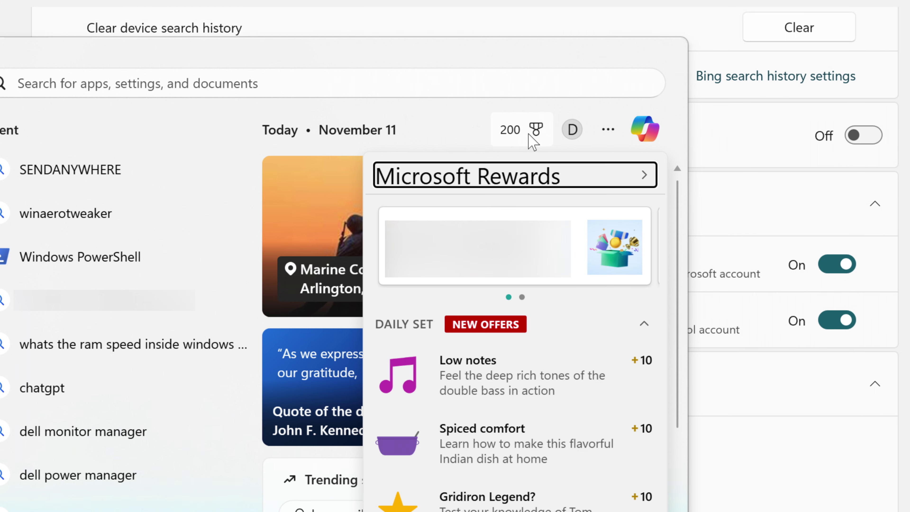
click(662, 174)
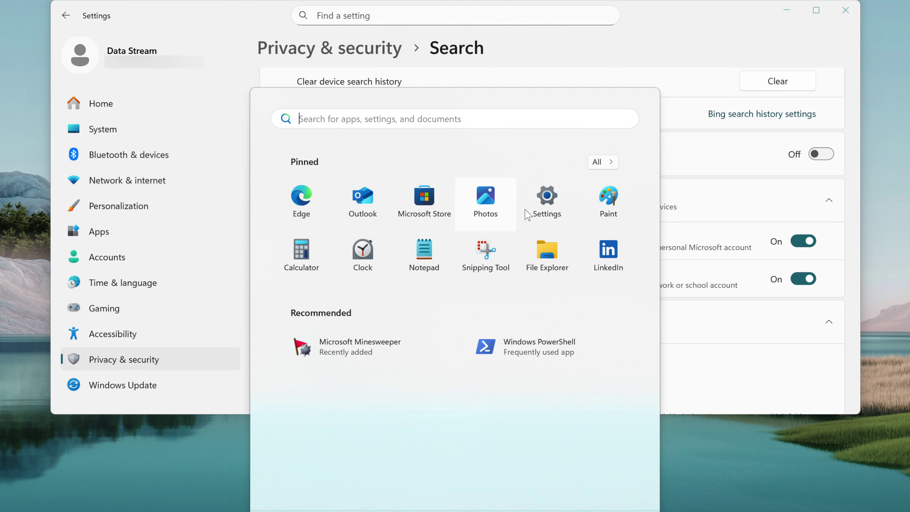
text(game bar)
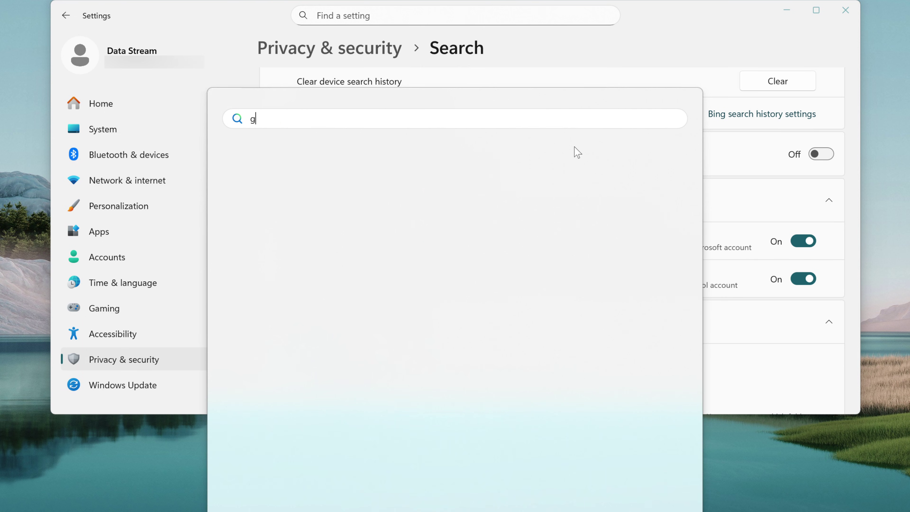
key(BackSpace)
key(BackSpace)
key(BackSpace)
key(BackSpace)
key(BackSpace)
key(BackSpace)
key(BackSpace)
key(BackSpace)
click(593, 155)
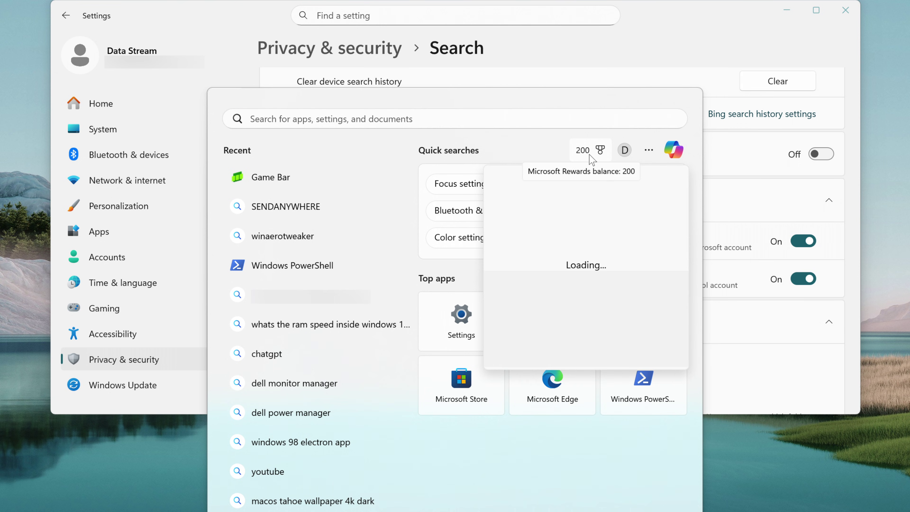
click(637, 194)
click(446, 494)
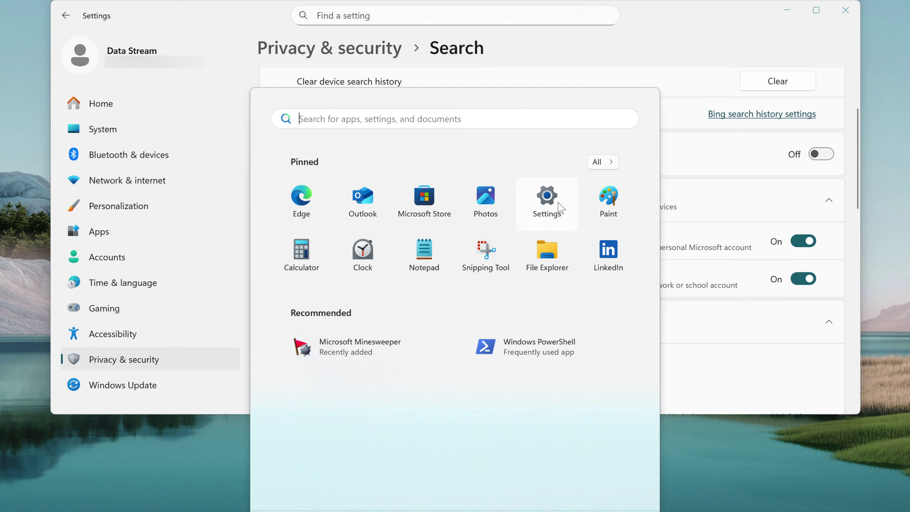
click(582, 150)
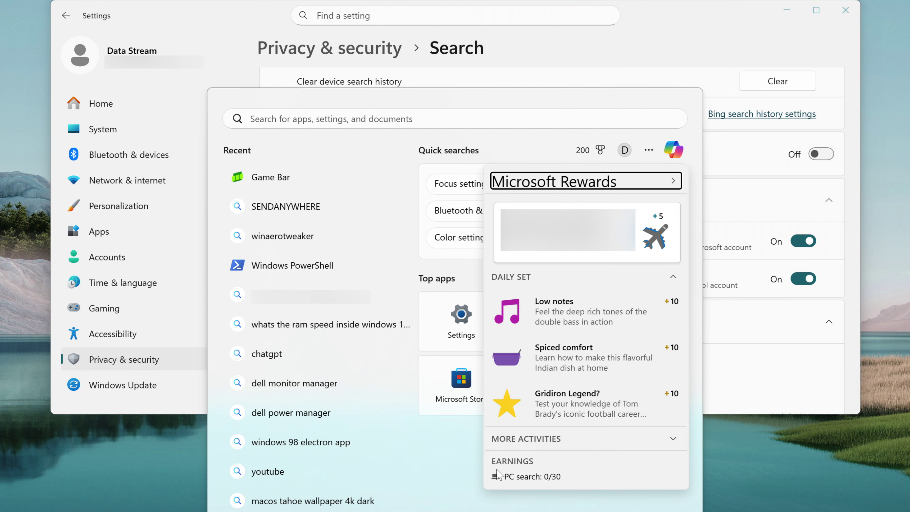
key(Escape)
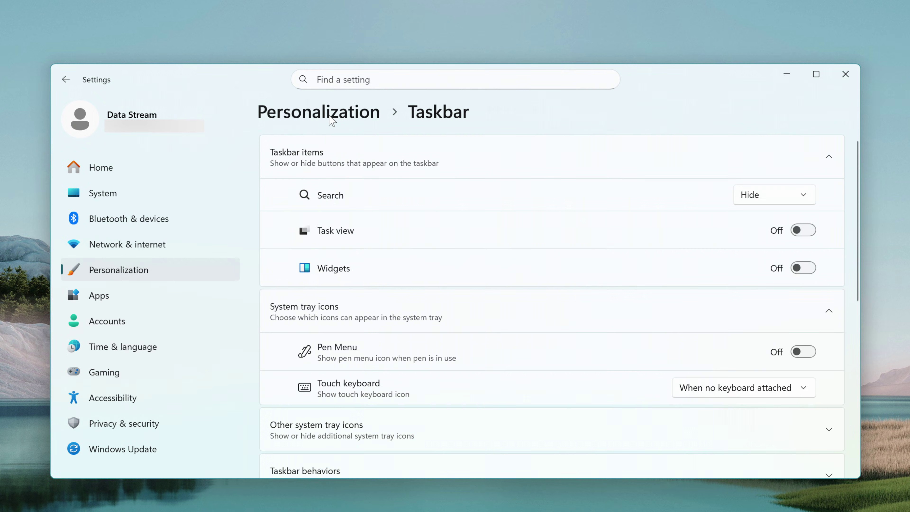
Open Settings at taskbar personalization to set Taskbar alignment to Left
click(312, 112)
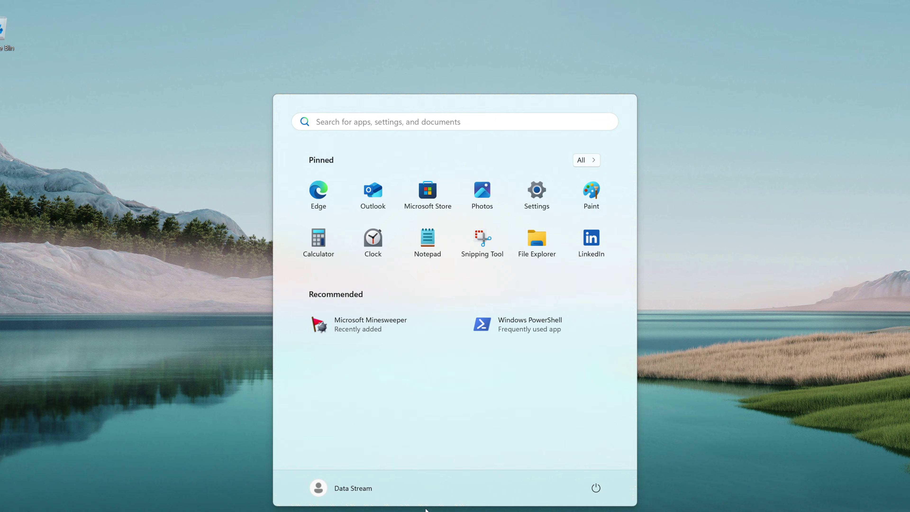
click(532, 193)
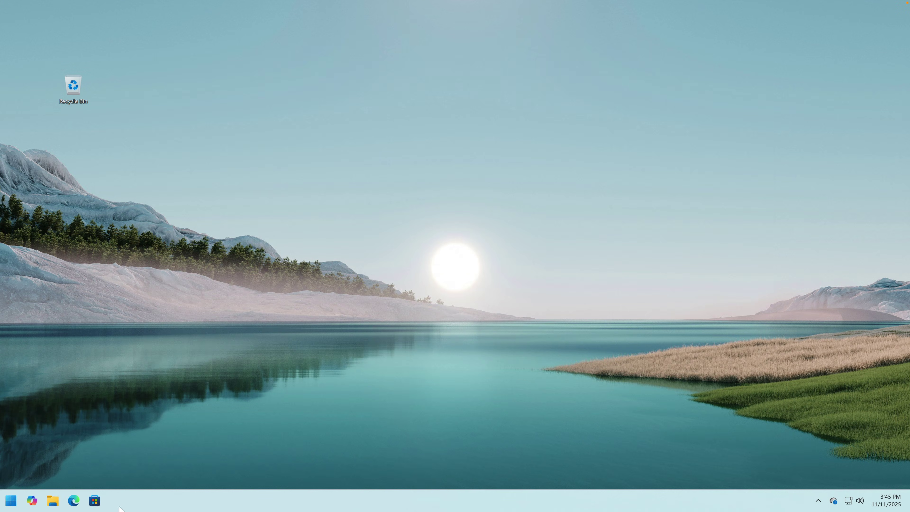
Set the accent colour to a darker crimson, previewing it in the Start menu
click(11, 503)
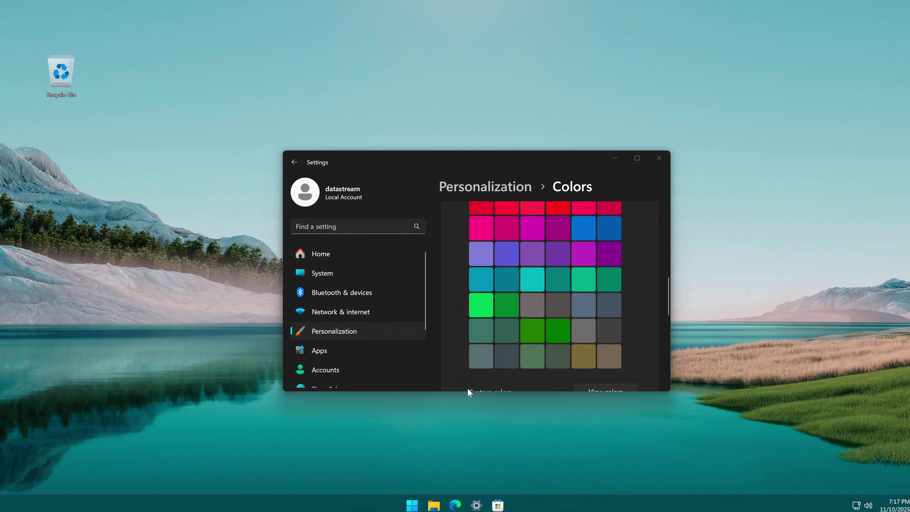
scroll(477, 335, up, 5)
click(507, 288)
key(super)
key(super)
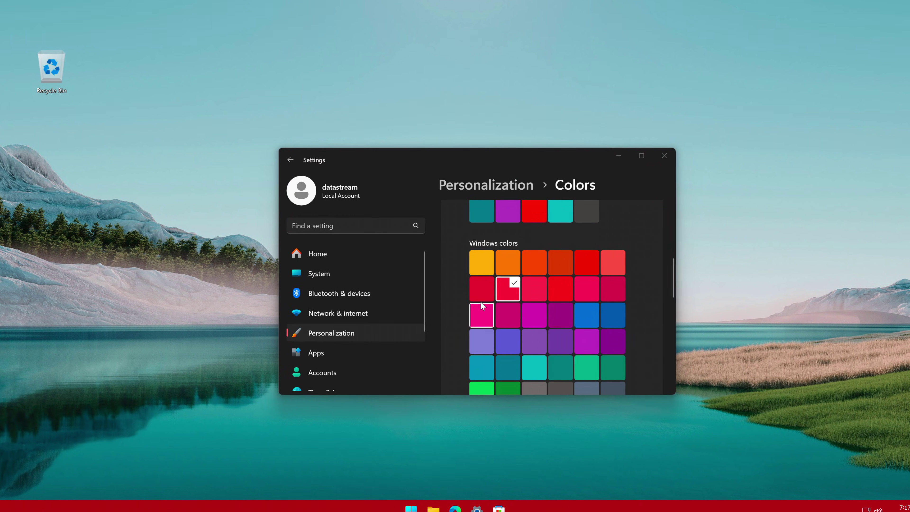
click(482, 289)
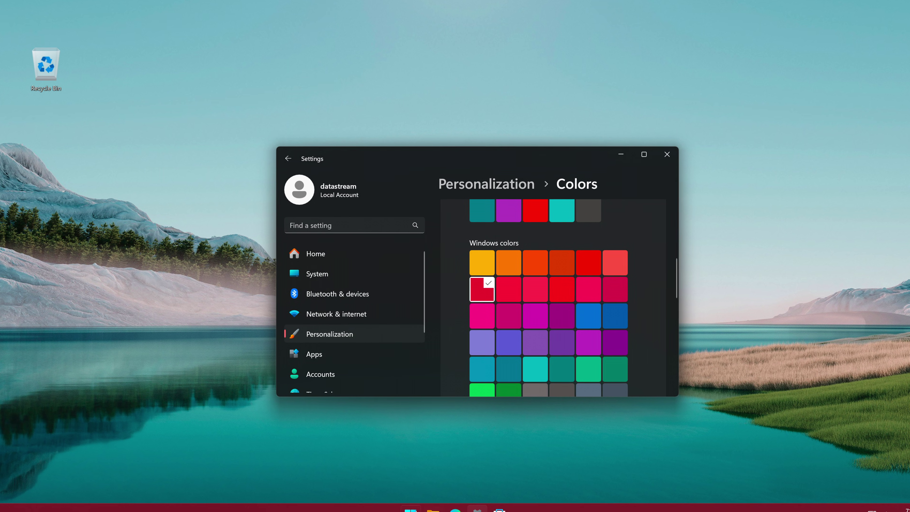
key(super)
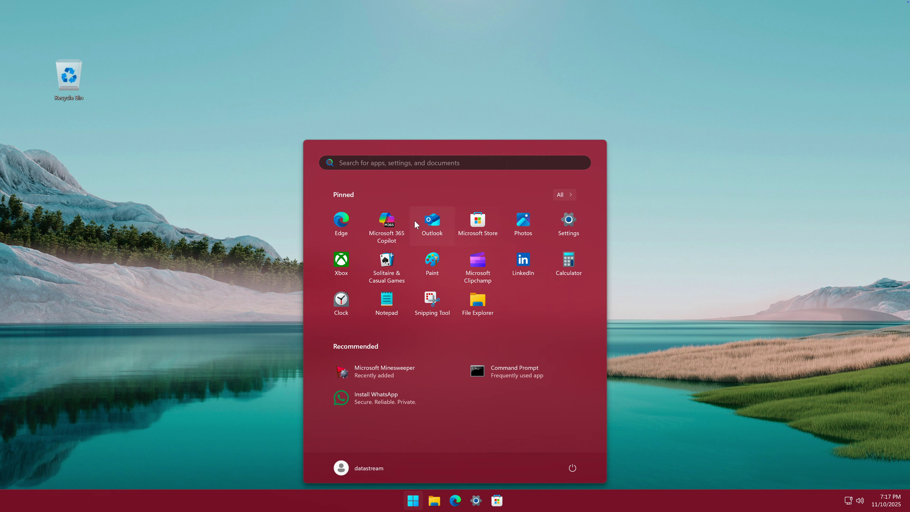
click(626, 303)
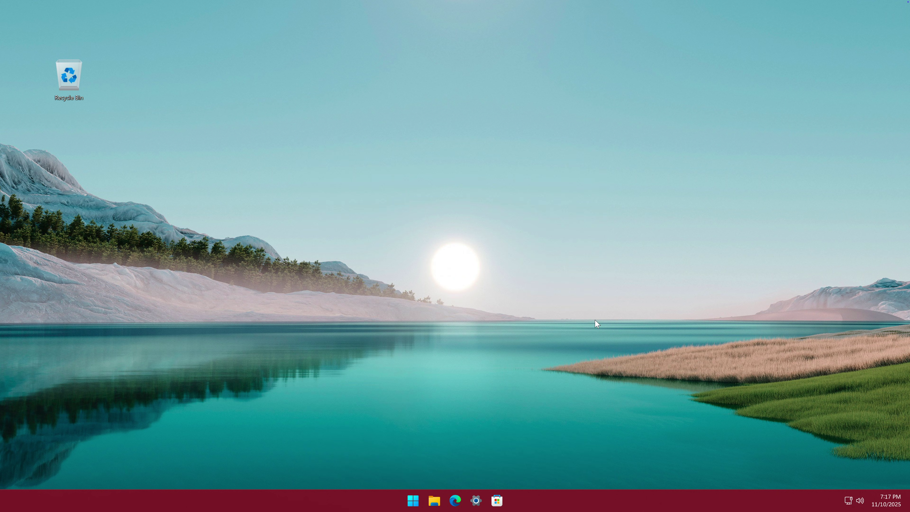
Open the red Start menu, view All apps, and search for 'f'
click(410, 504)
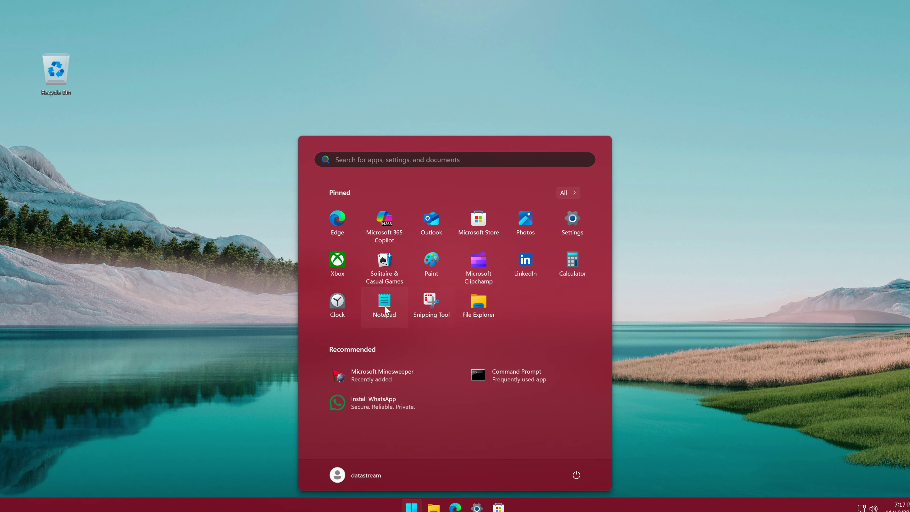
click(560, 192)
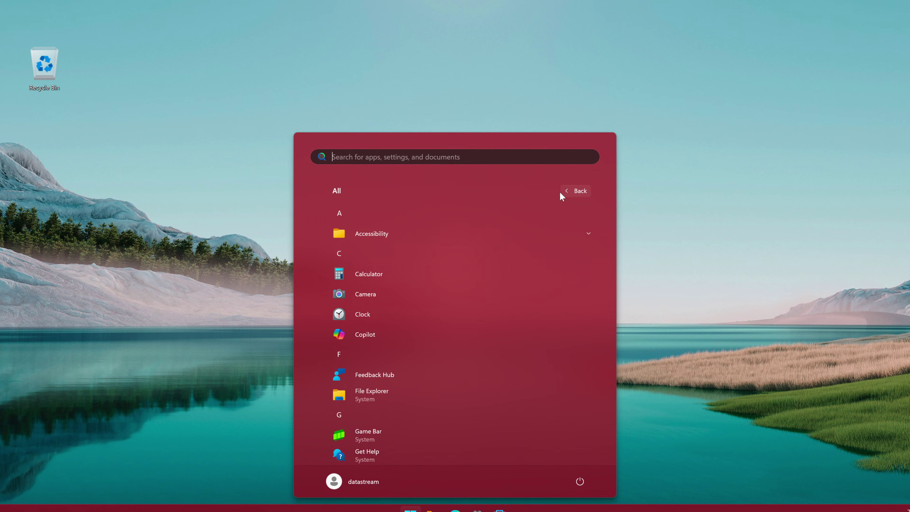
click(533, 158)
text(f)
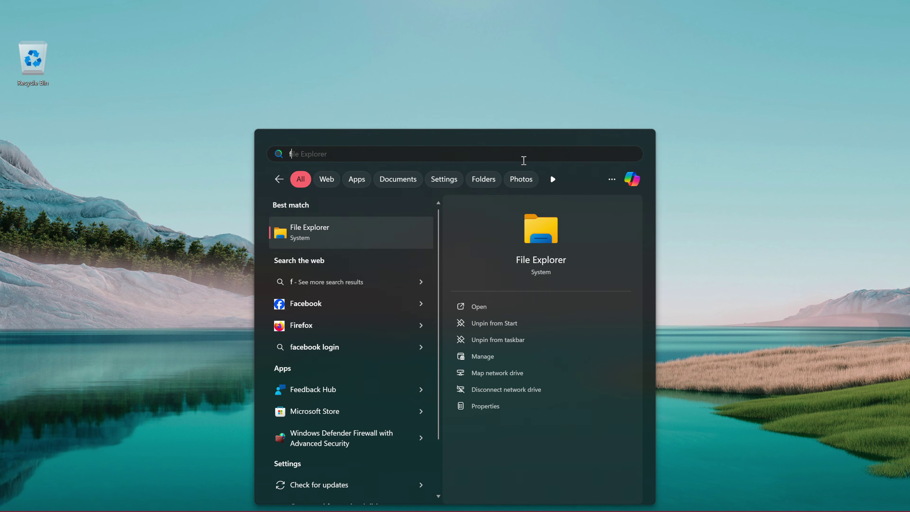